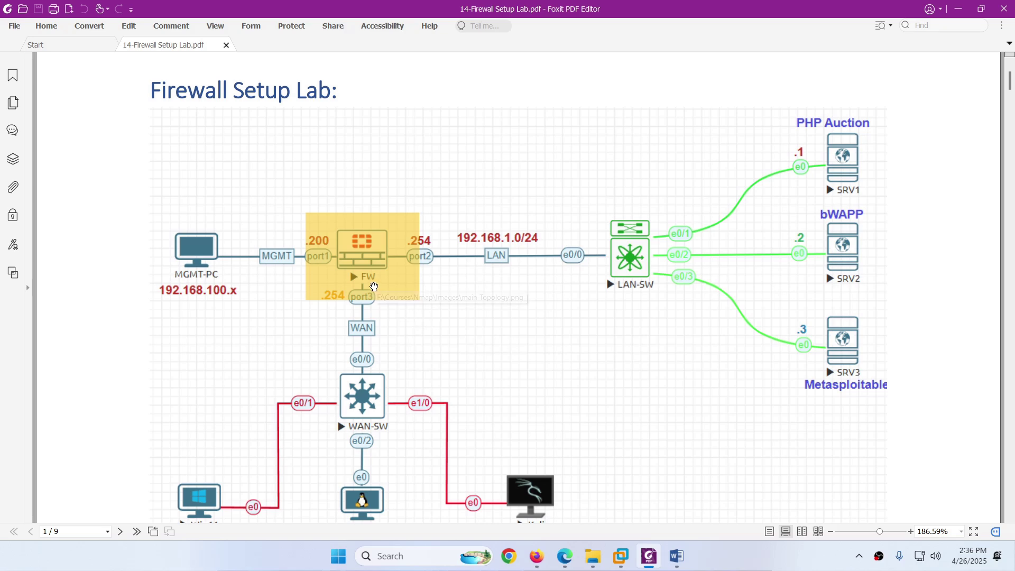
scroll(363, 268, down, 1)
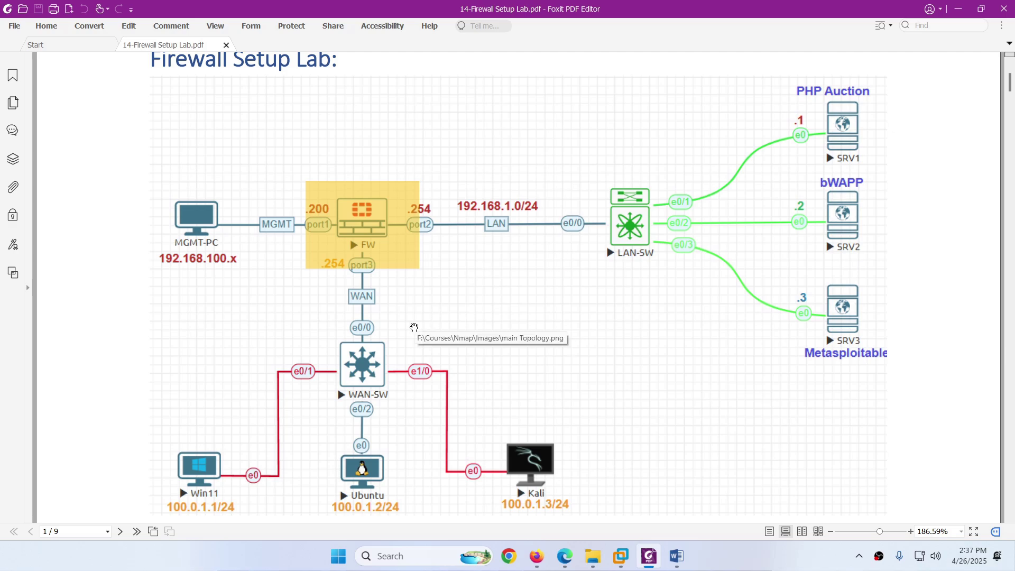
scroll(414, 328, down, 3)
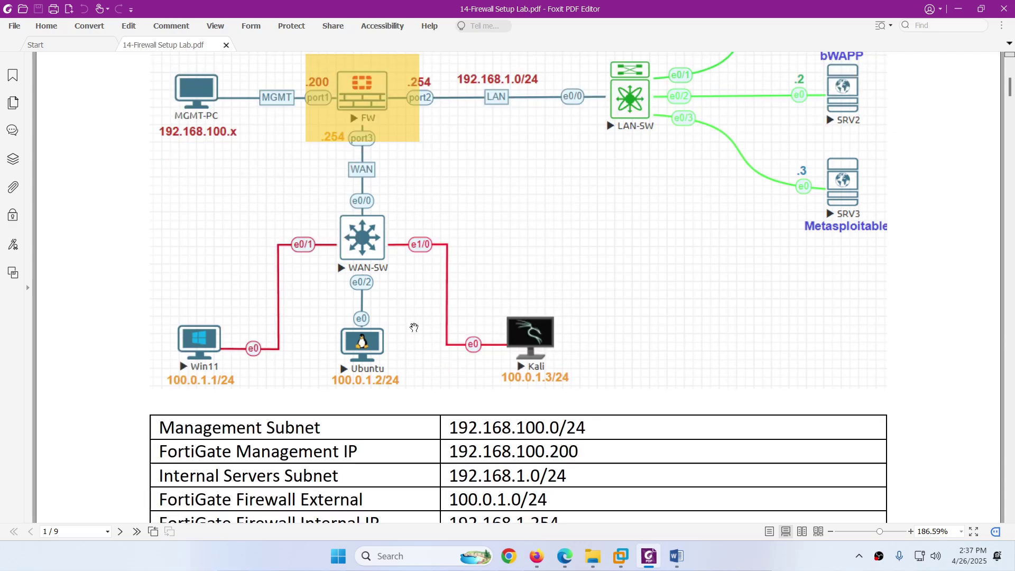
scroll(415, 328, down, 4)
scroll(381, 302, up, 4)
scroll(258, 240, up, 3)
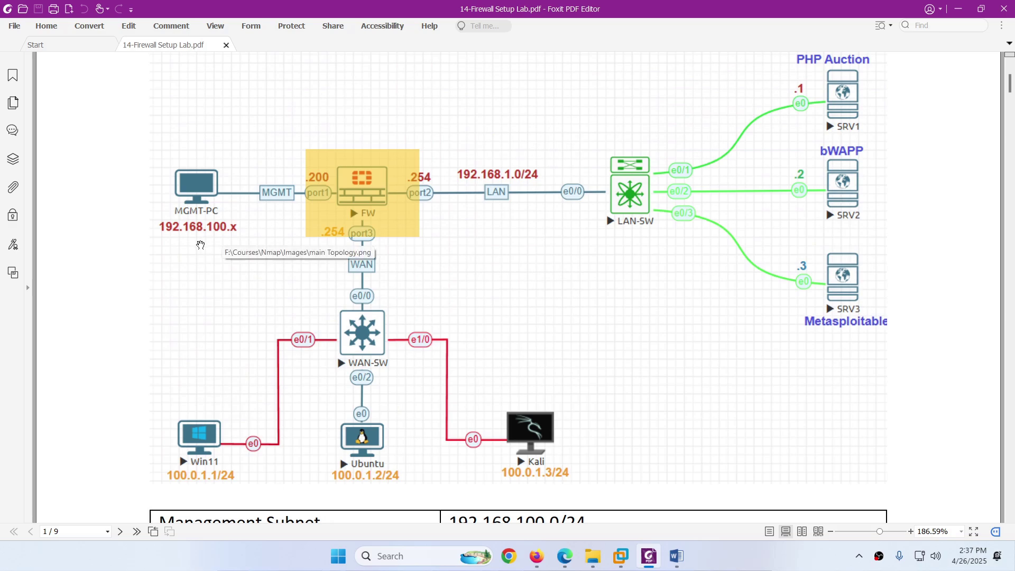
scroll(199, 242, up, 4)
scroll(205, 301, down, 2)
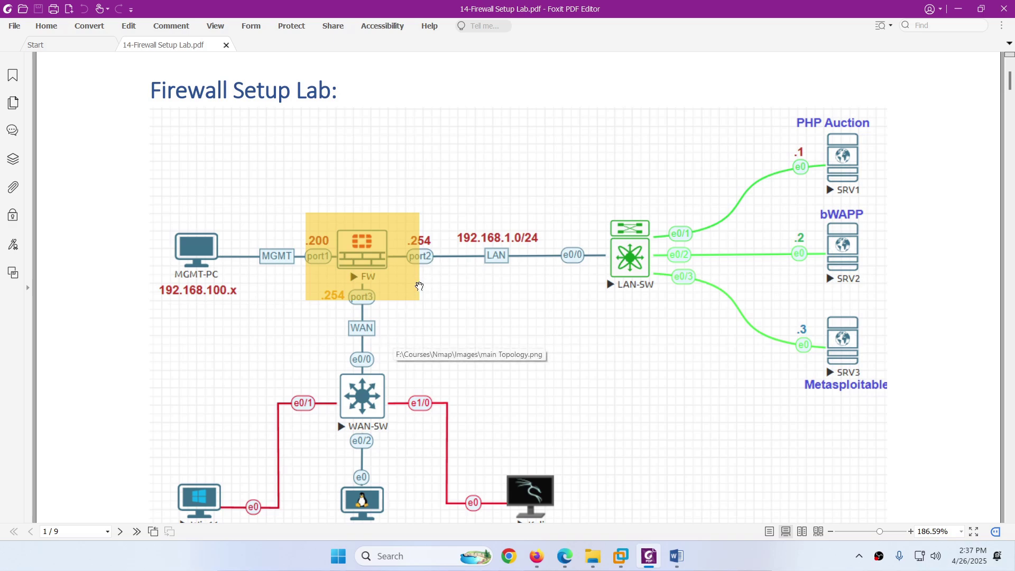
scroll(418, 287, down, 2)
scroll(421, 334, down, 4)
scroll(423, 365, down, 4)
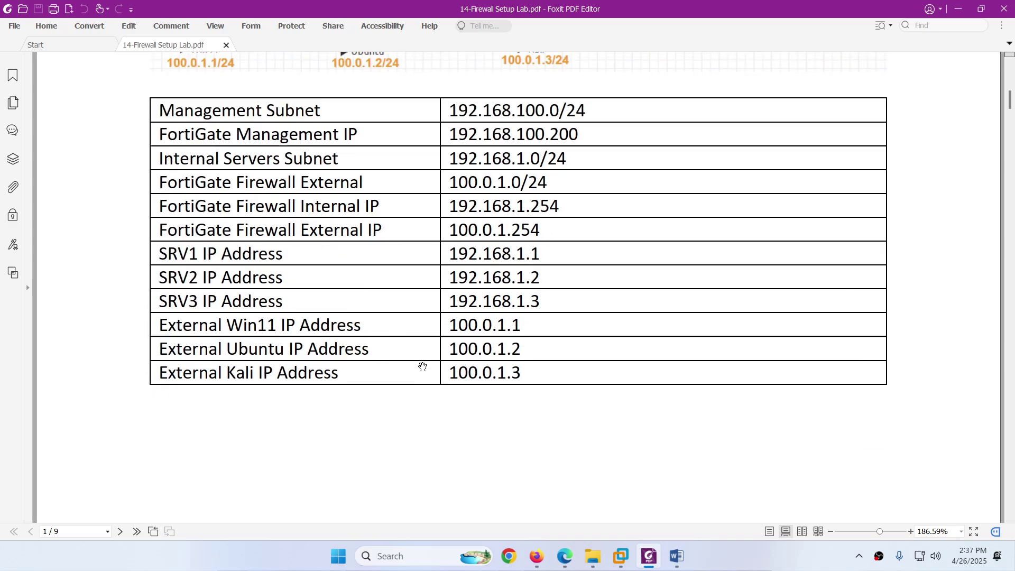
scroll(423, 366, down, 3)
scroll(431, 341, down, 5)
scroll(426, 356, down, 4)
scroll(437, 357, down, 2)
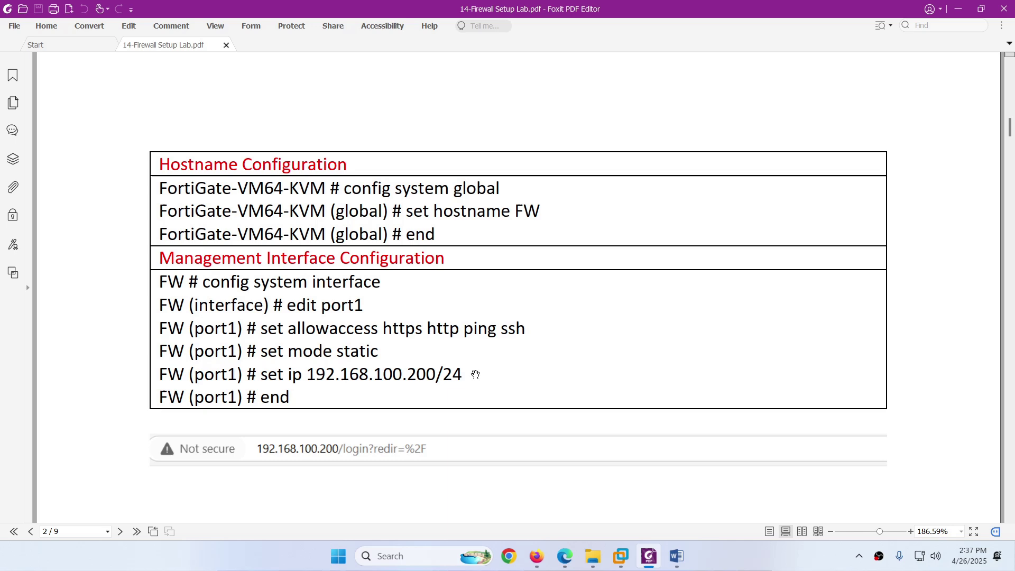
Log in to the FW console as admin with a blank password and set a new password.
click(649, 556)
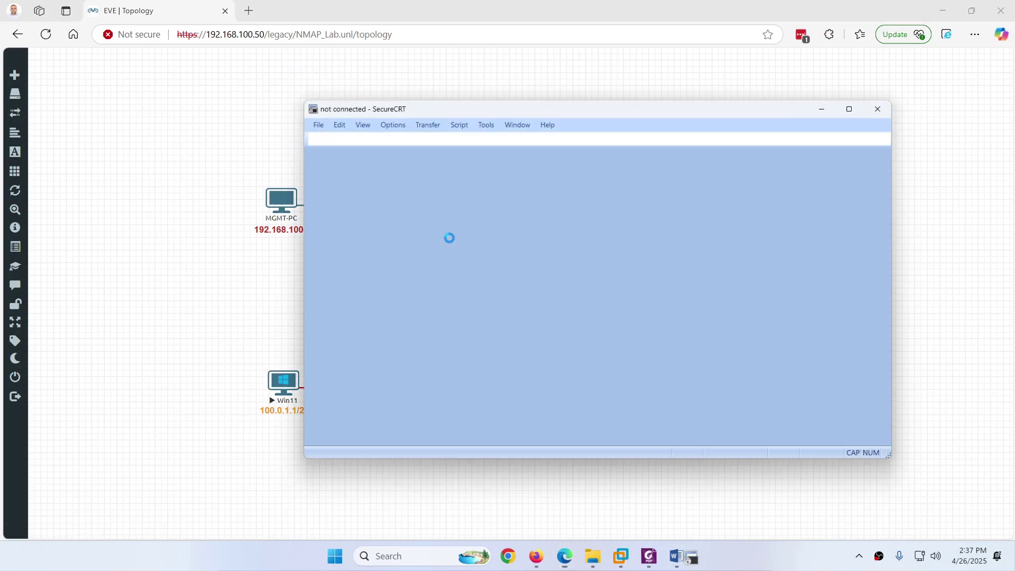
key(Return)
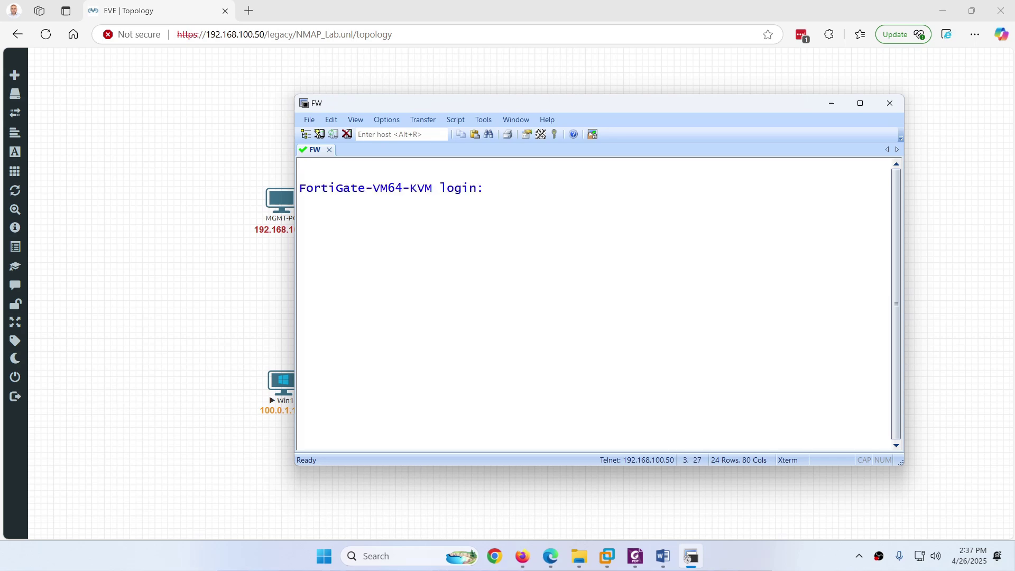
text(admin)
key(Return)
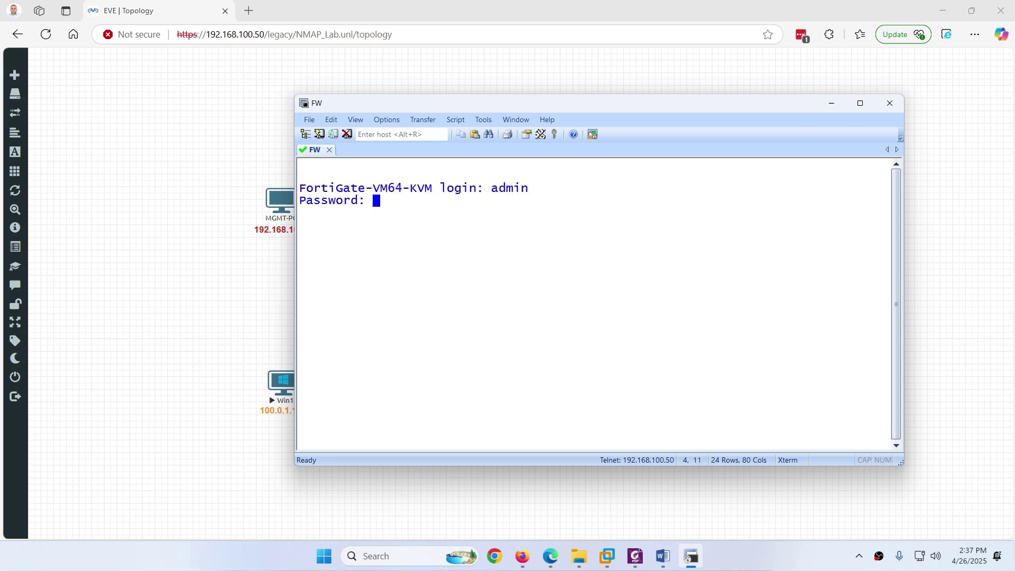
key(Return)
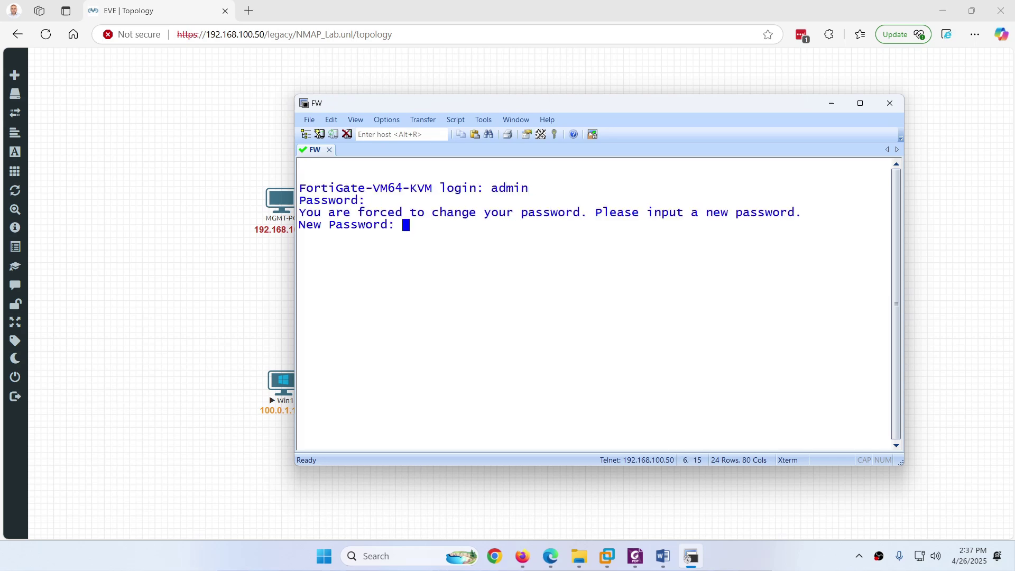
key(Return)
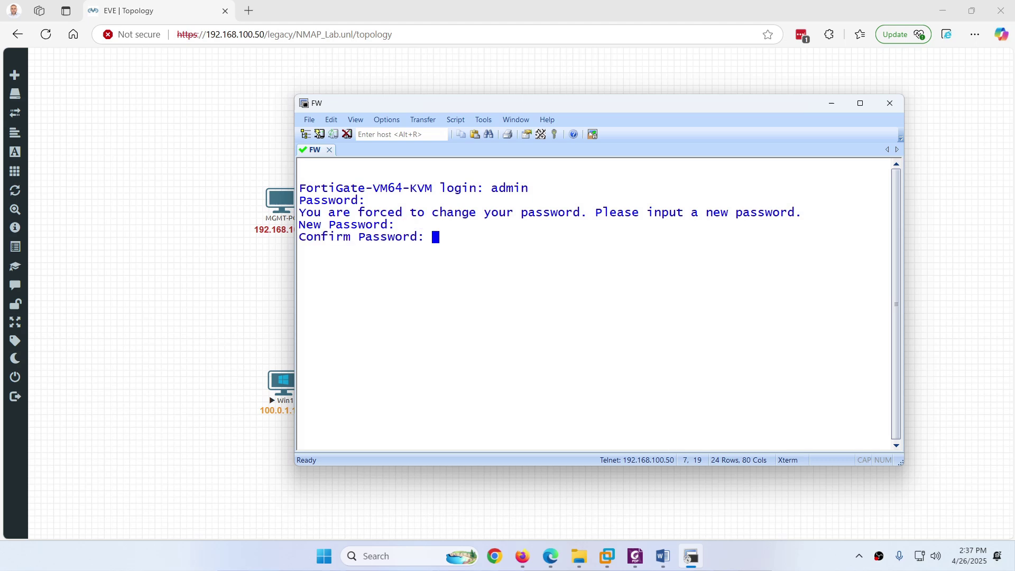
key(Return)
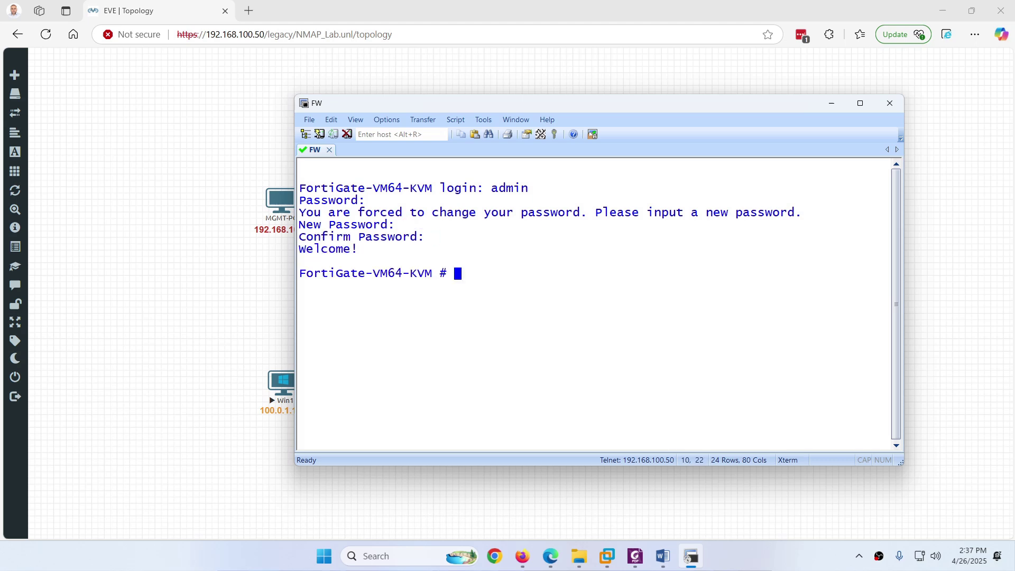
key(ctrl+l)
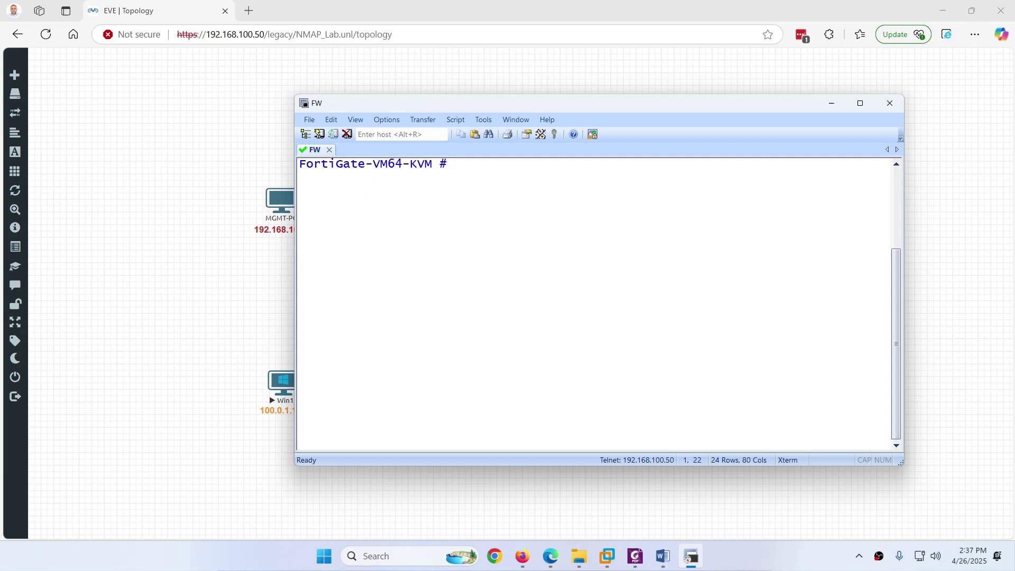
text(config )
text(system global)
Set hostname FW under config system global and end, so the prompt reads FW #.
key(Return)
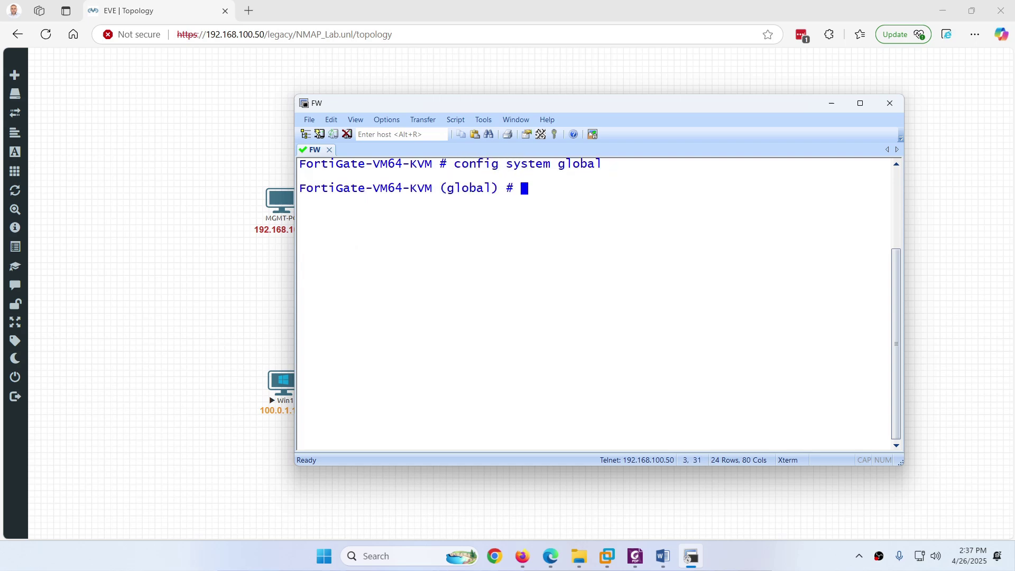
text(set ha)
key(Tab)
key(Tab)
key(Tab)
text(FW)
key(Return)
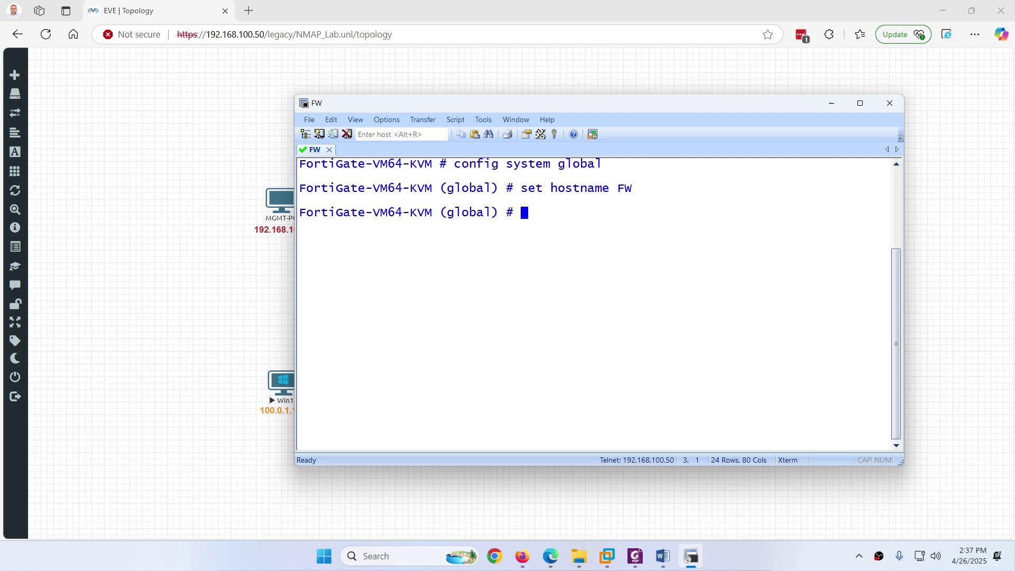
text(end)
key(Return)
key(ctrl+l)
key(Return)
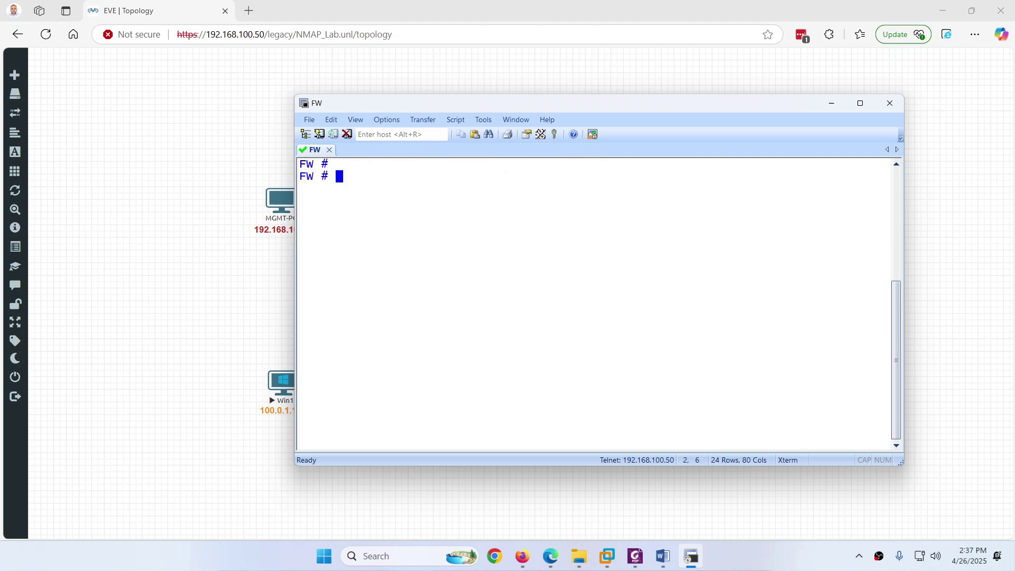
text(config )
text(system interface)
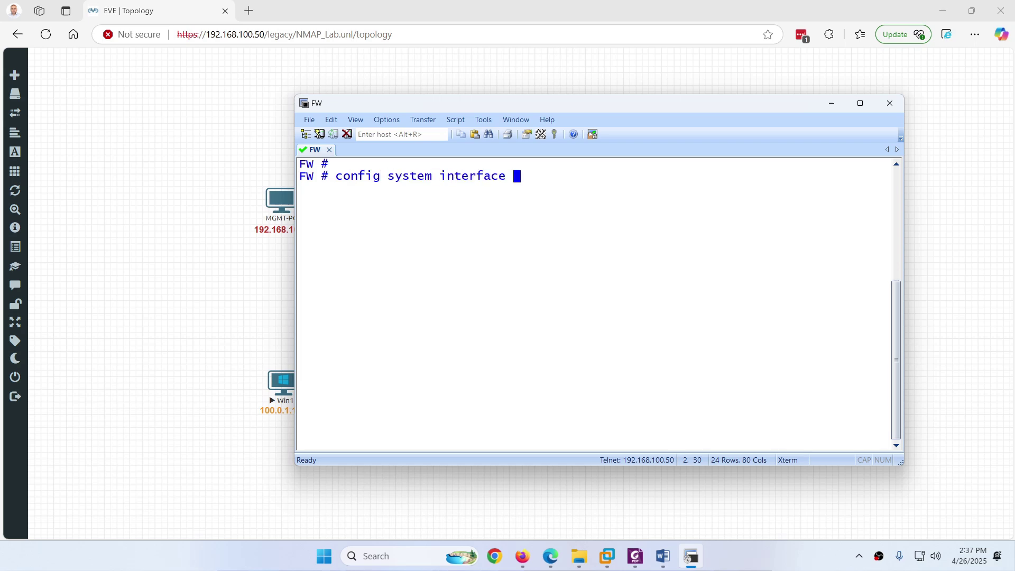
Enter config system interface and start editing port1, checking the lab topology.
key(Return)
text(edit port1)
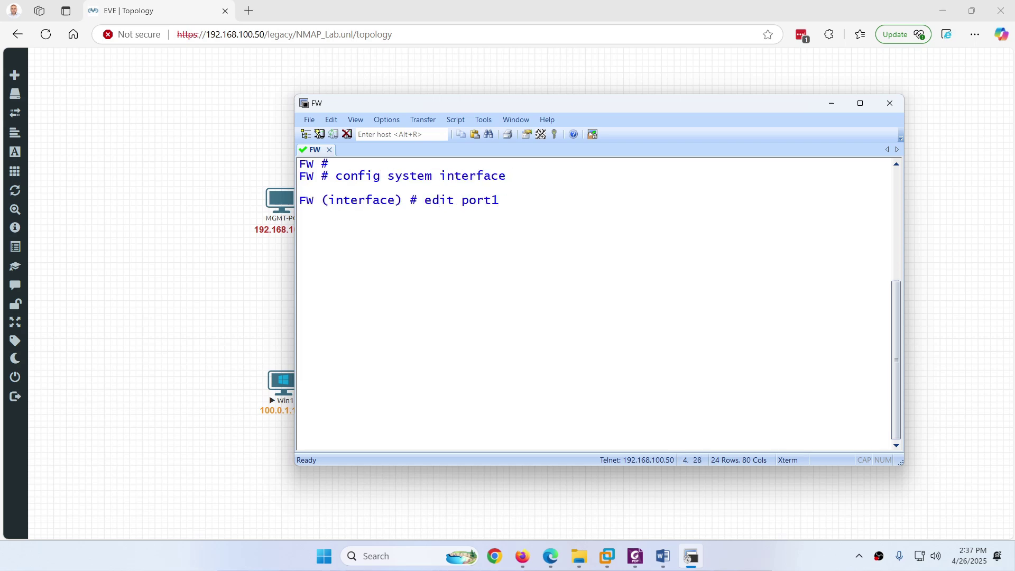
click(692, 556)
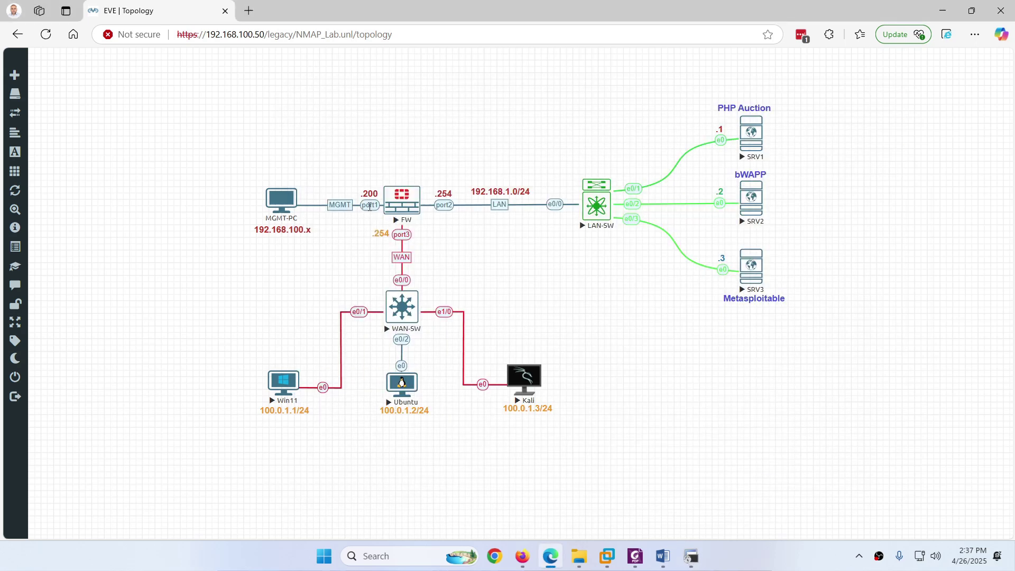
click(690, 556)
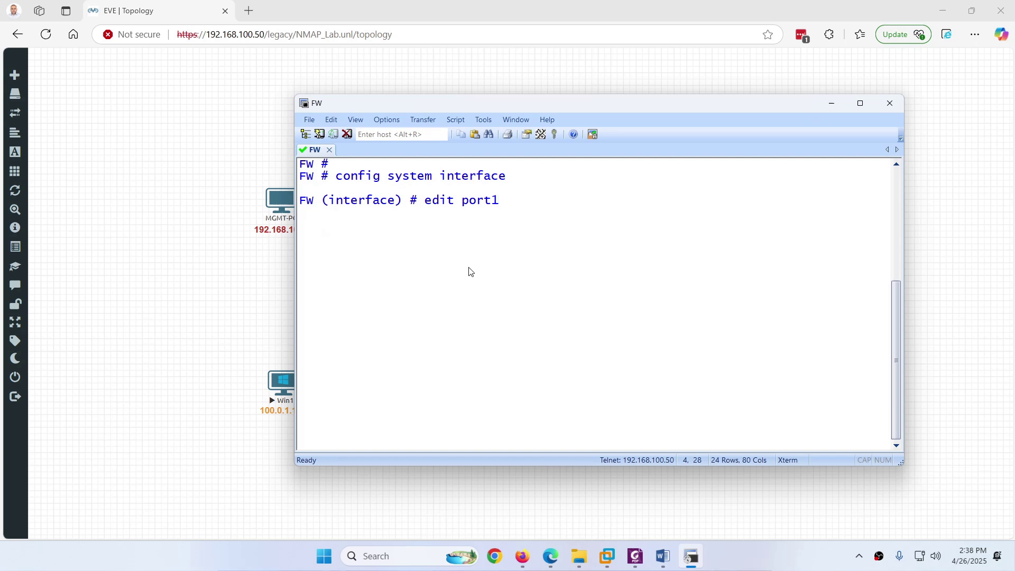
key(Return)
text(set allowaccess )
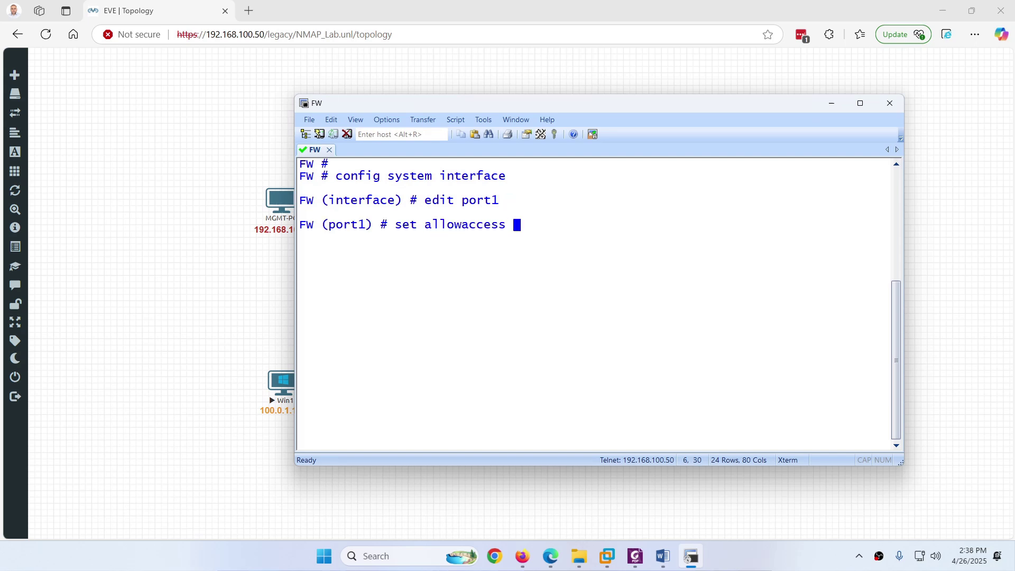
text(https )
text(http ping ss)
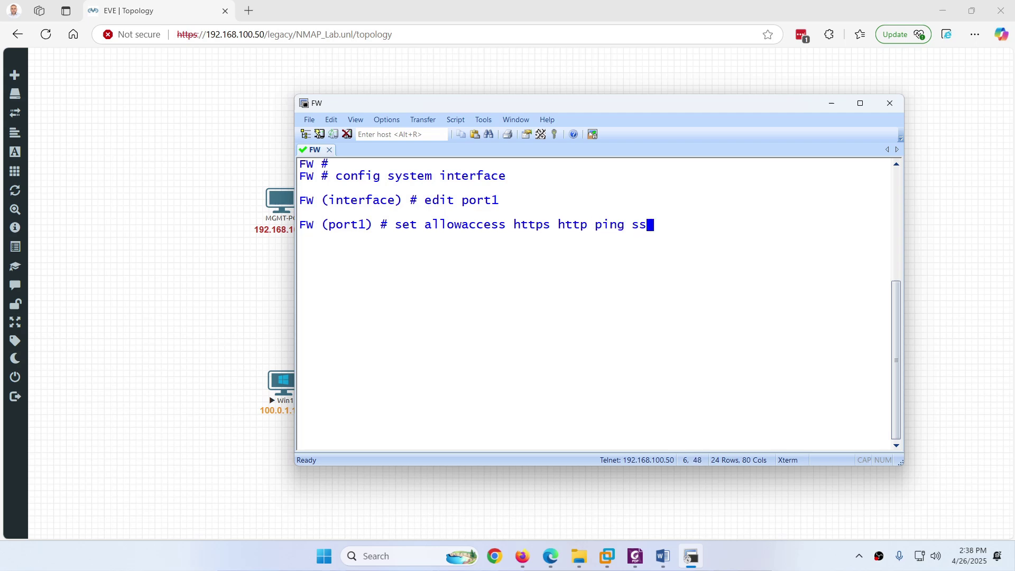
text(h)
Give port1 access https http ping ssh, static mode and IP 192.168.100.200/24, then end.
key(Return)
text(se)
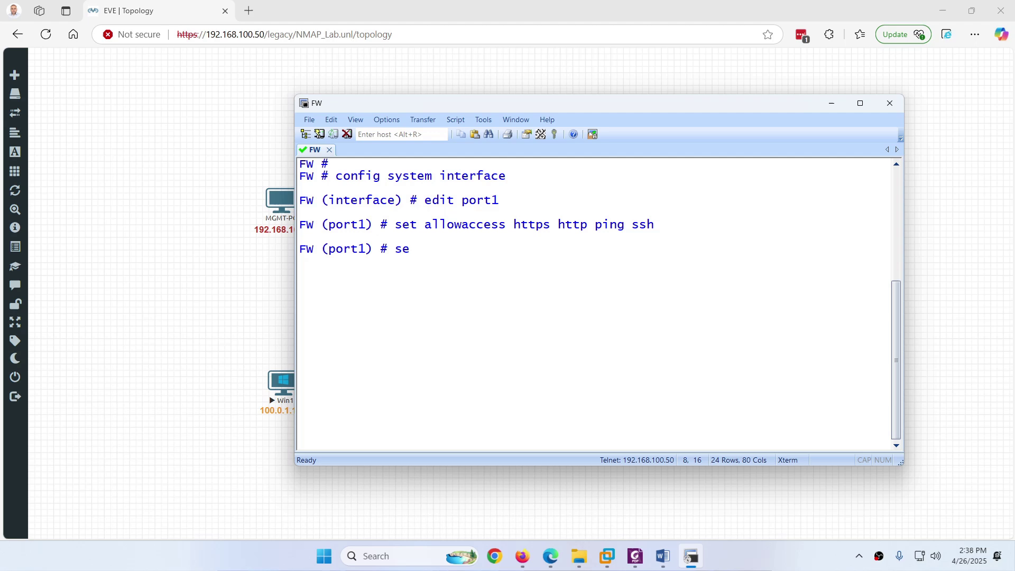
text(t mode s)
text(tatic)
key(Return)
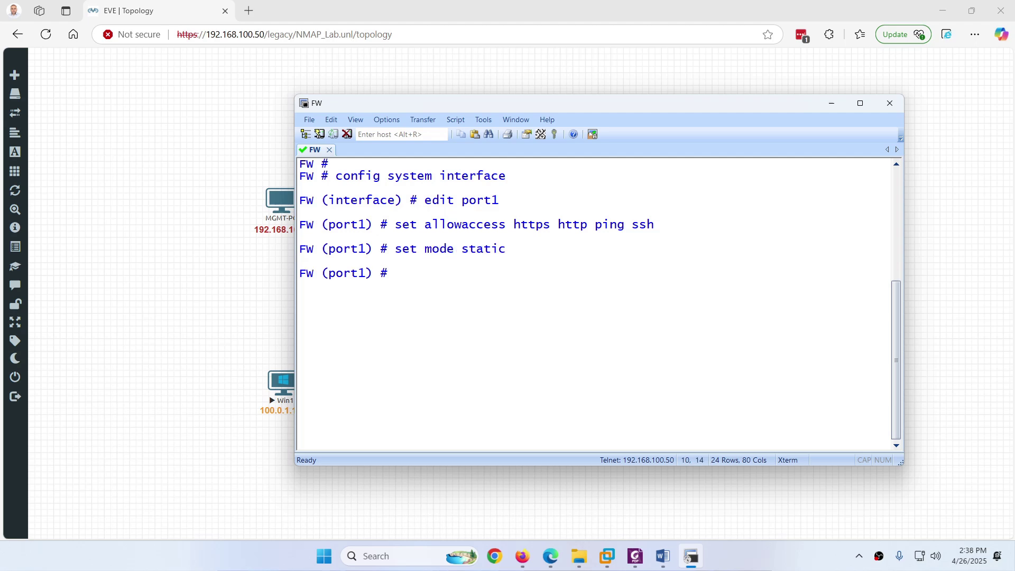
text(set ip 192)
text(.168.1)
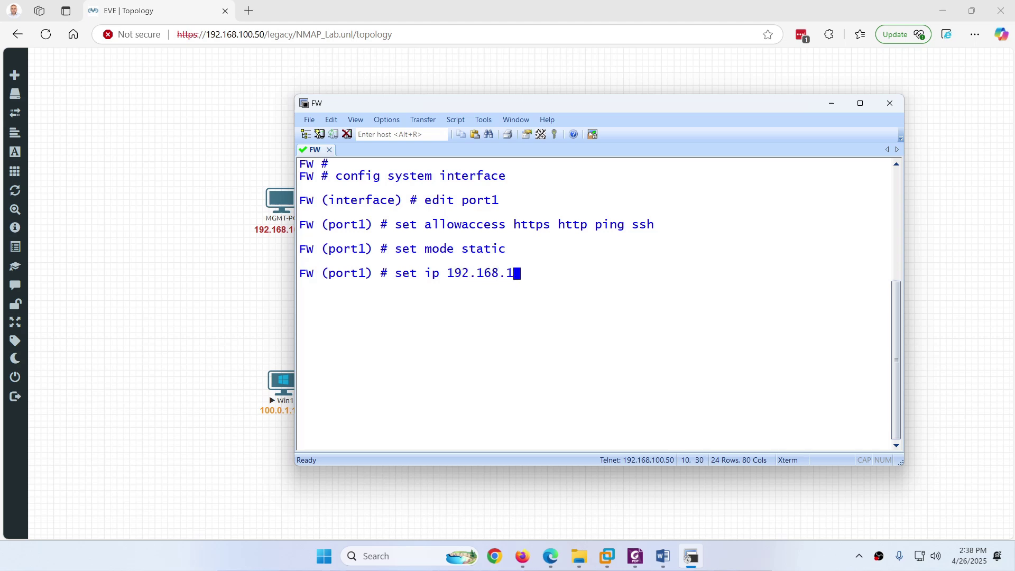
text(00.200/2)
text(4)
key(Return)
text(end)
key(Return)
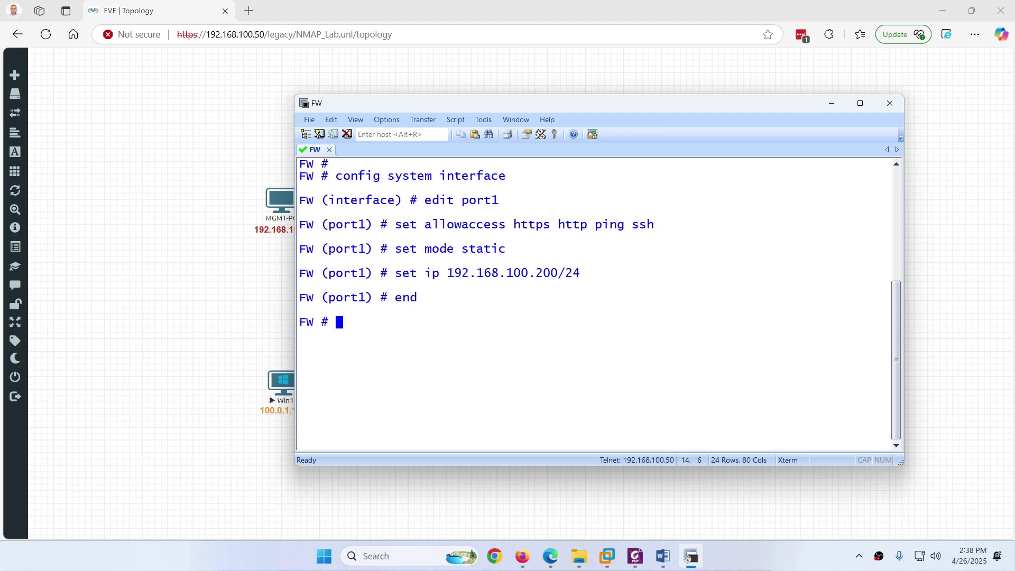
drag(505, 276, 543, 278)
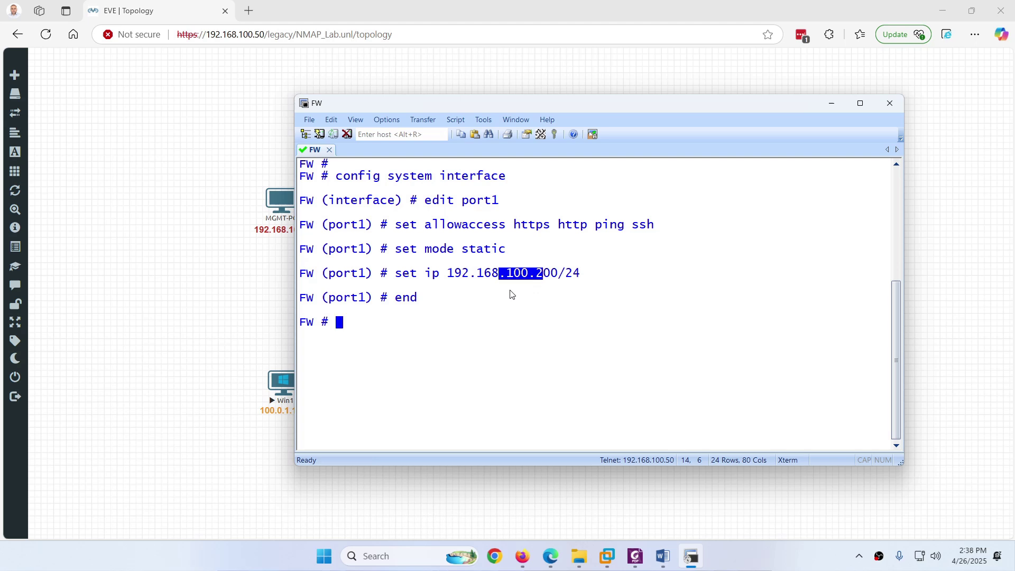
drag(558, 273, 447, 273)
key(ctrl+c)
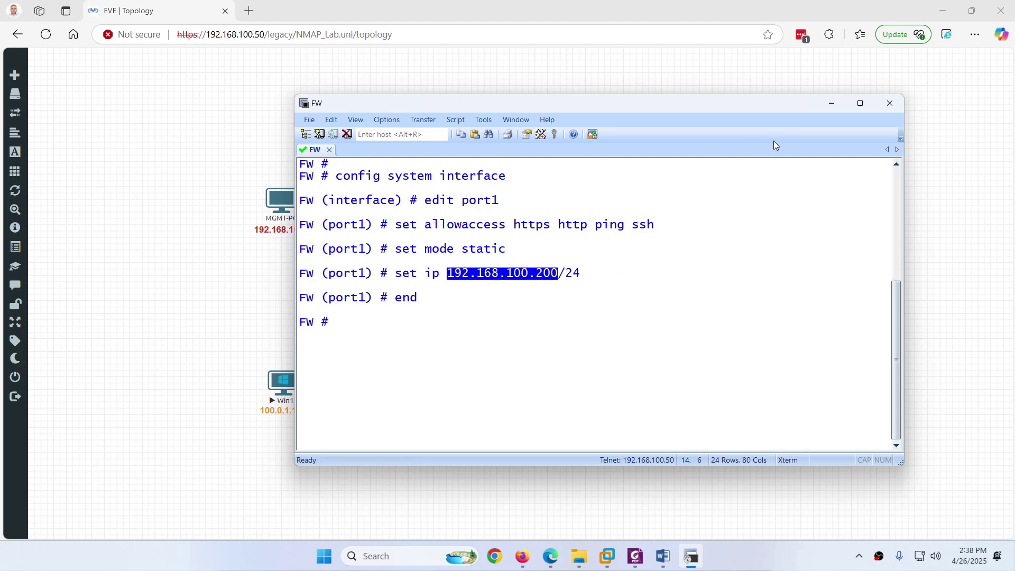
Disconnect the FW console session and load 192.168.100.200 in a new browser tab.
click(886, 103)
click(601, 313)
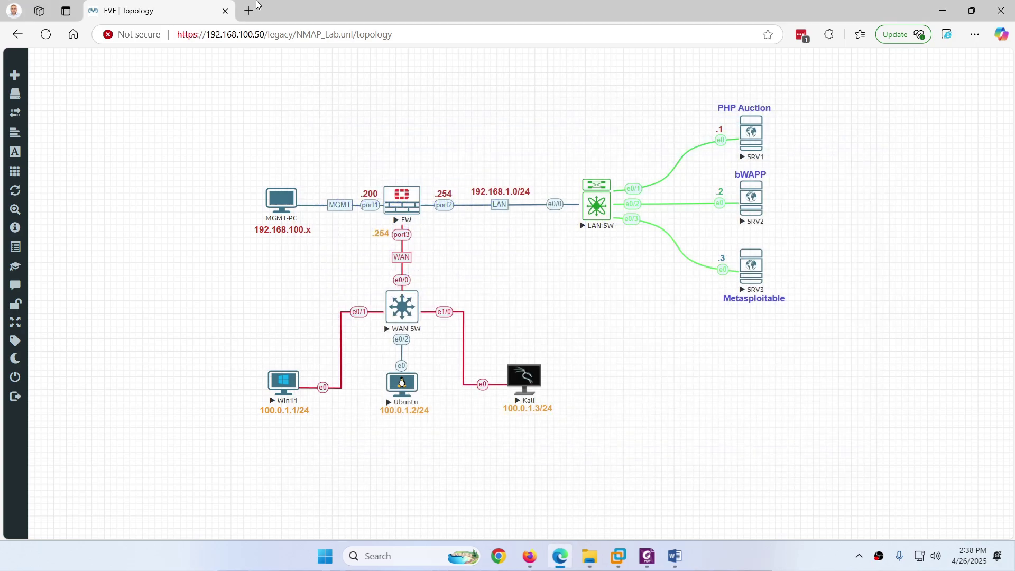
click(247, 11)
key(ctrl+v)
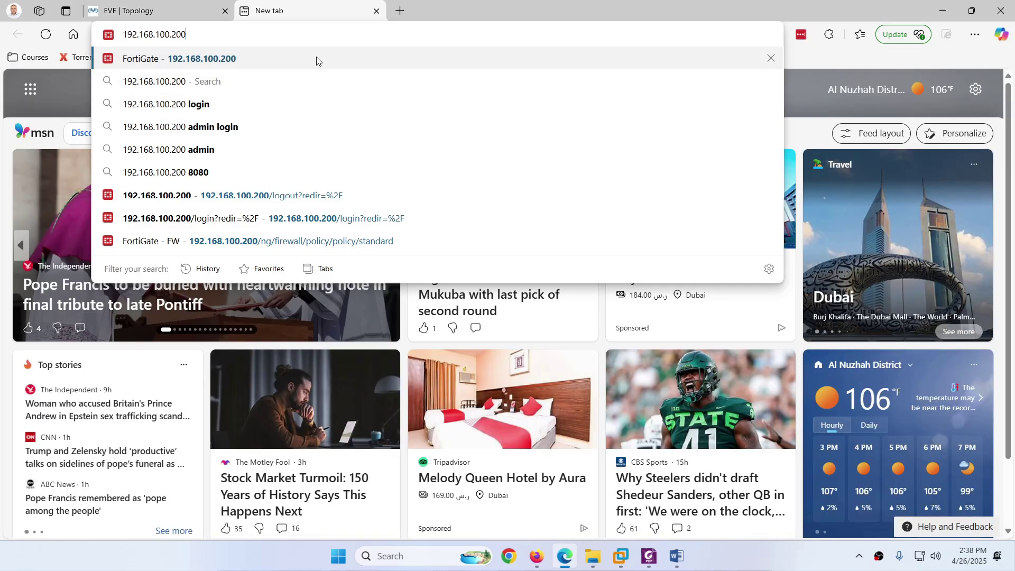
key(Return)
text(admin)
Sign in to the FortiGate GUI as admin, dismiss LastPass, and return to EVE.
key(Tab)
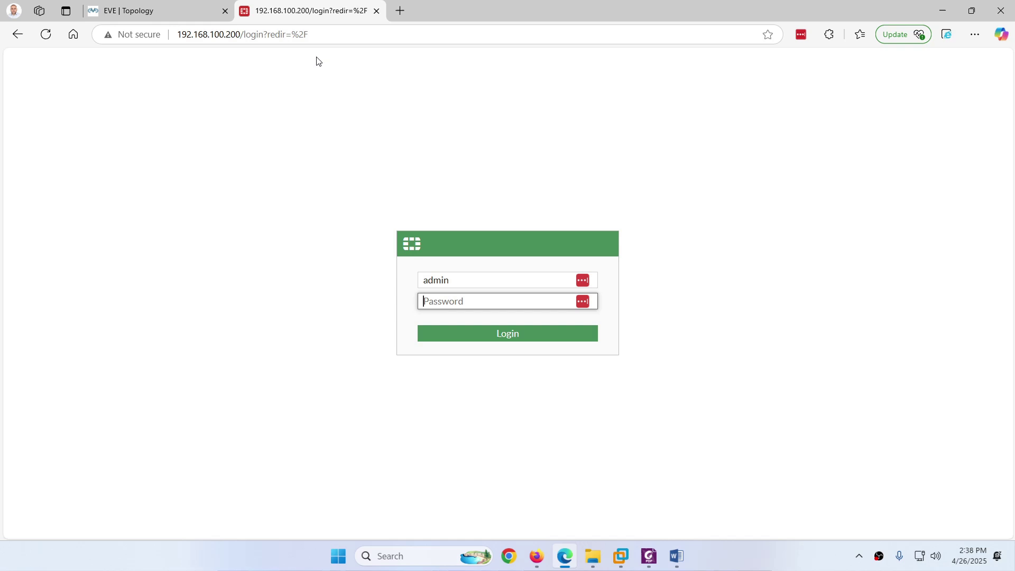
text(admin)
key(Return)
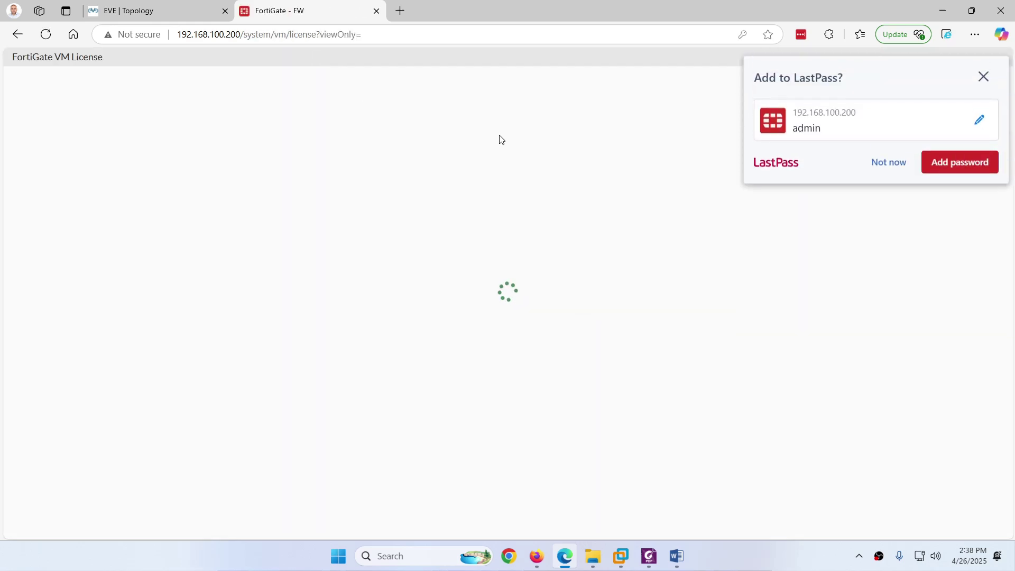
click(885, 168)
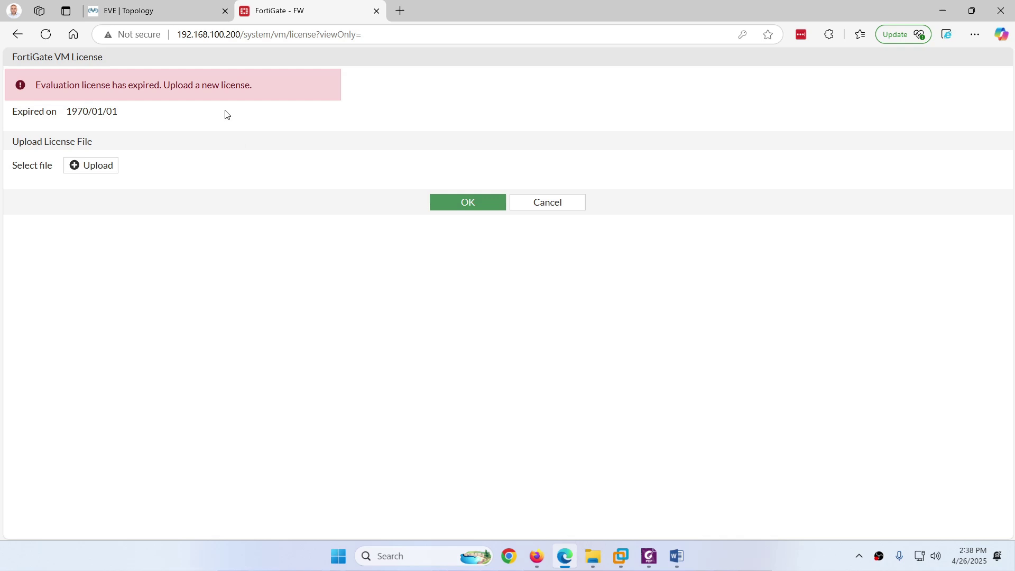
click(150, 11)
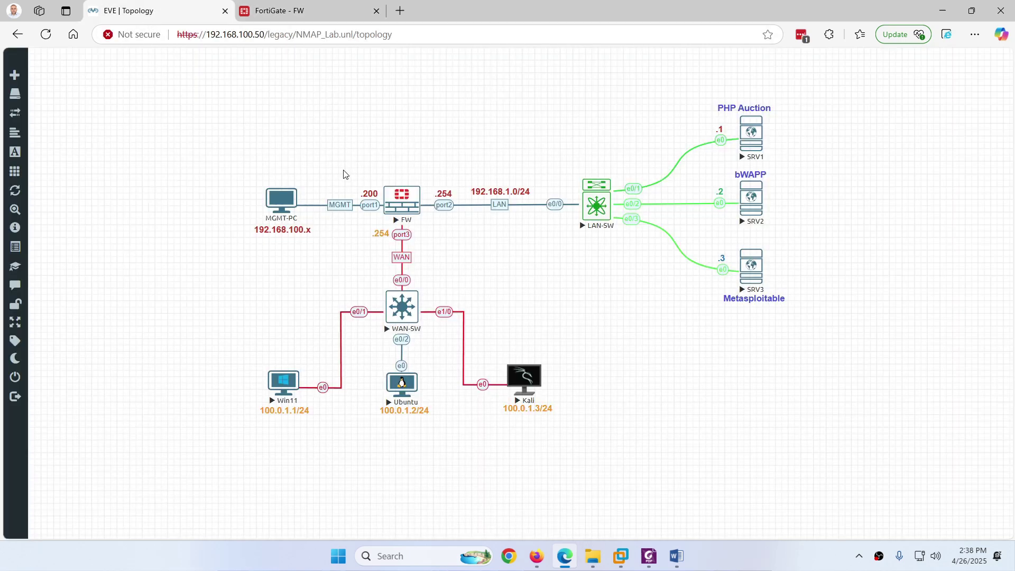
Stop the FW node and delete its MGMT link to MGMT-PC.
click(397, 200)
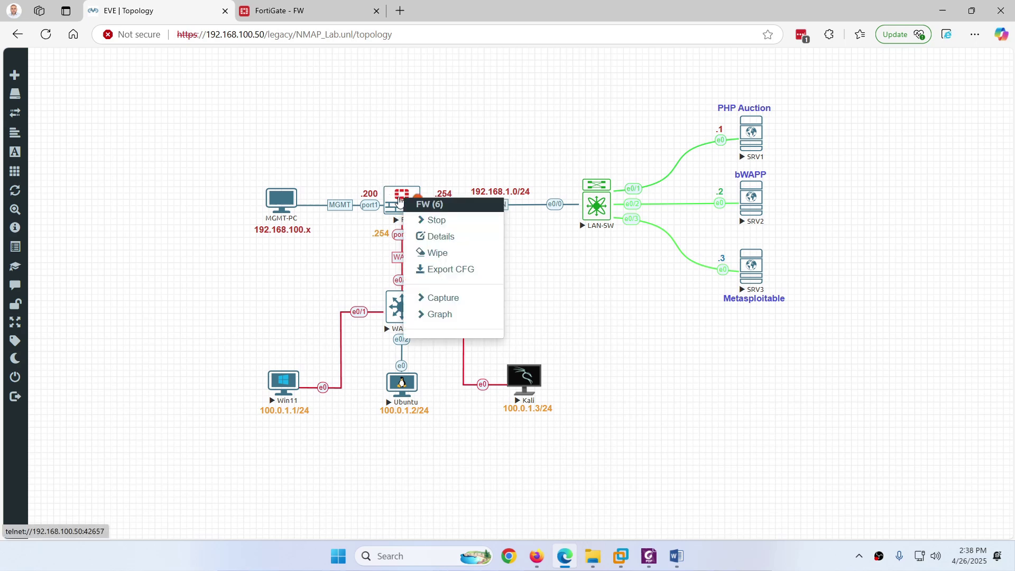
click(432, 223)
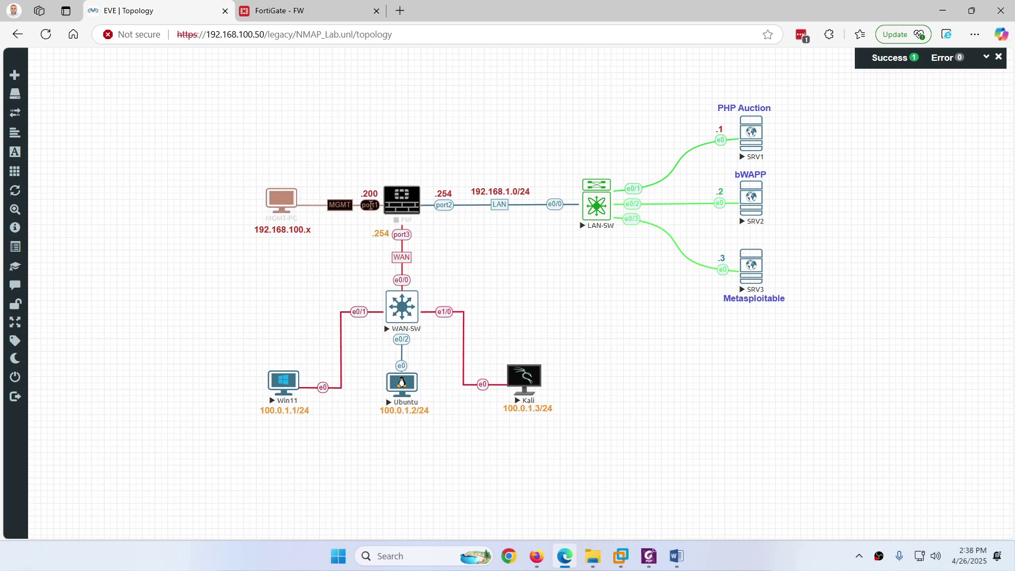
right_click(340, 205)
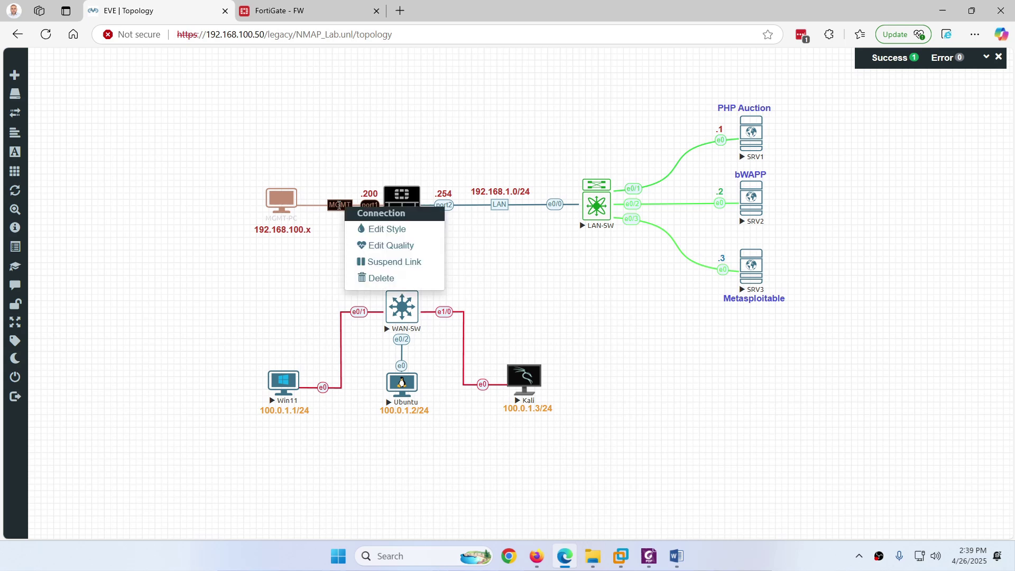
click(376, 279)
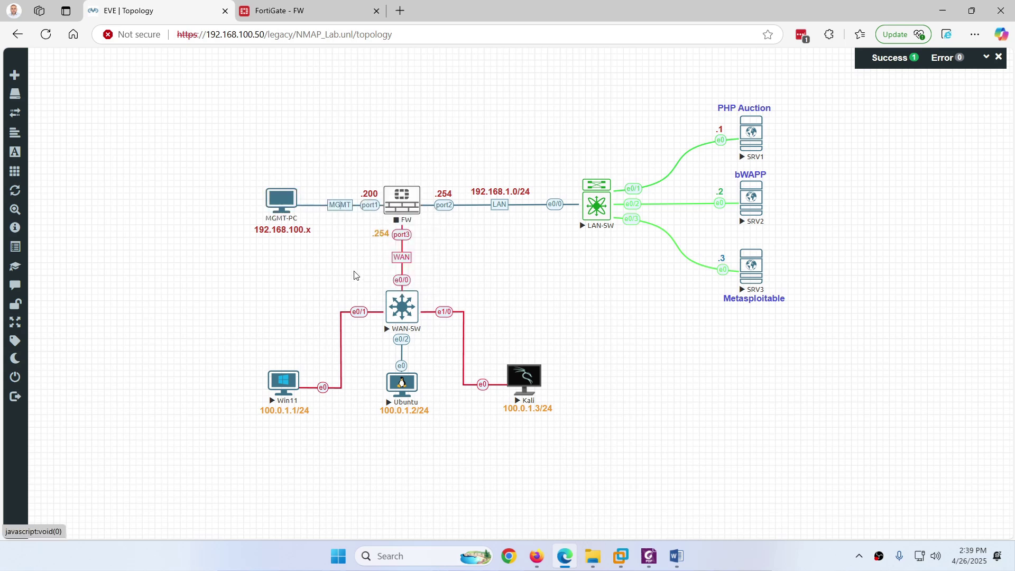
Wipe the FW node, confirming with Yes, and start it again.
right_click(396, 213)
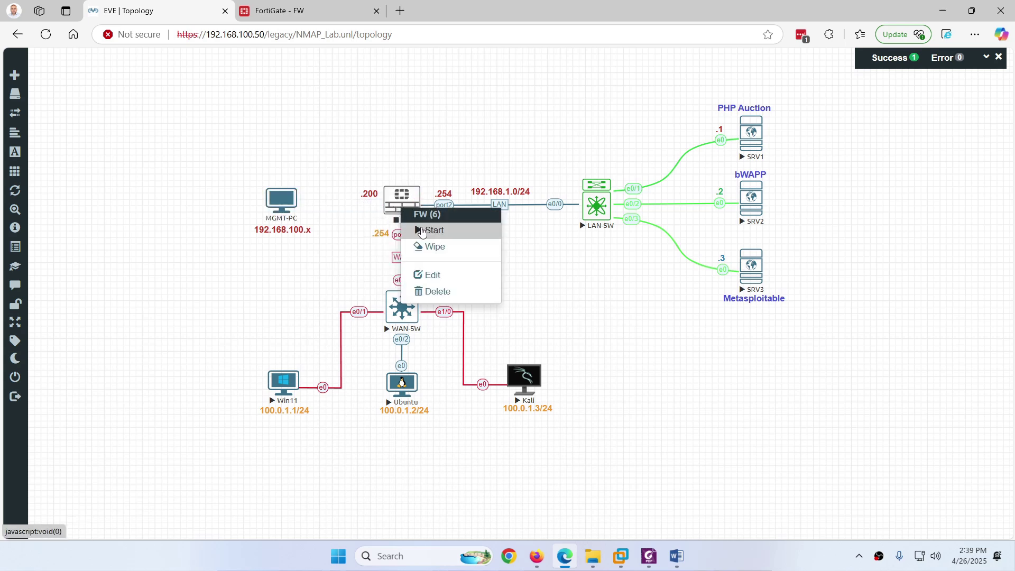
click(429, 246)
click(466, 146)
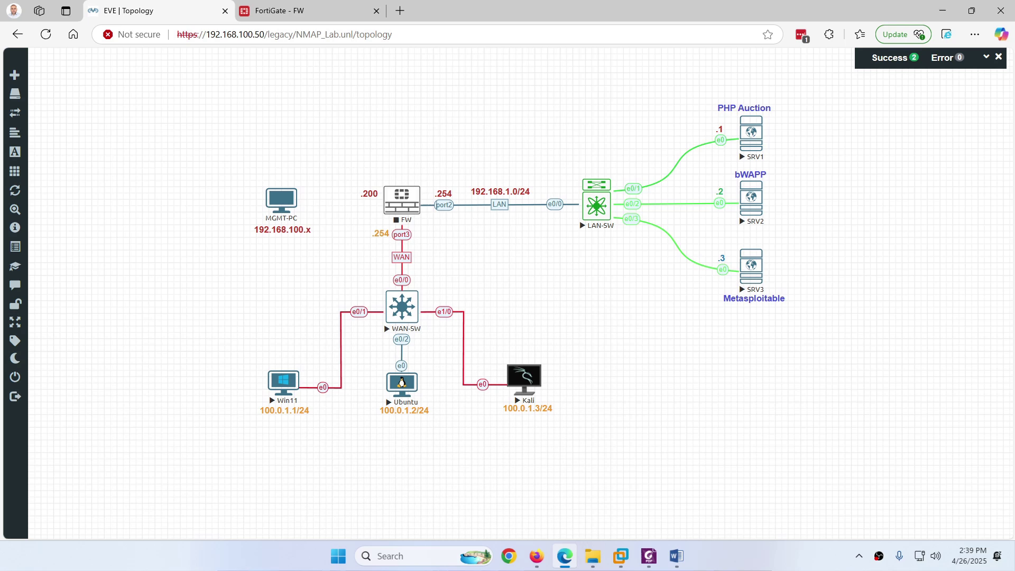
right_click(401, 200)
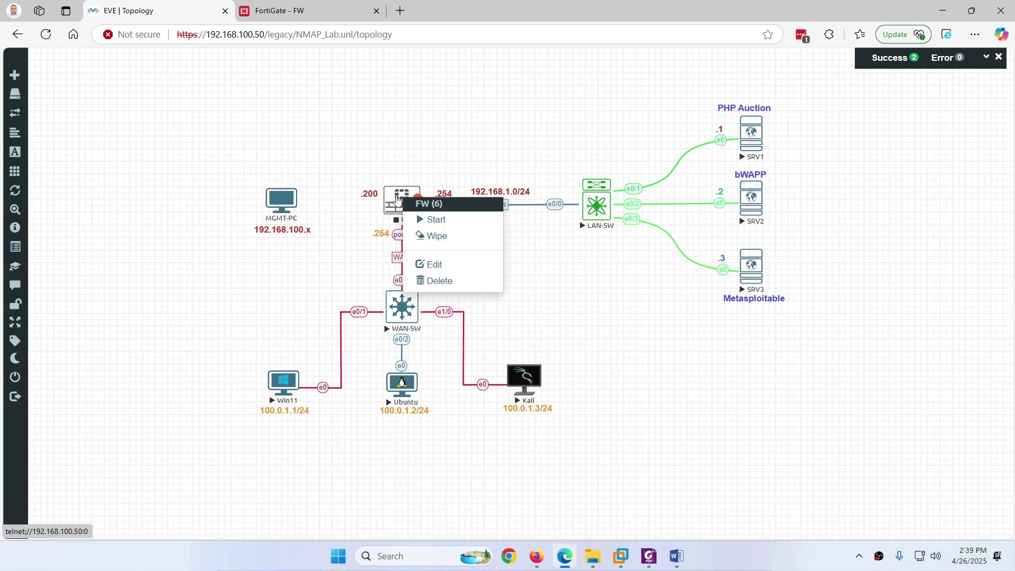
click(429, 218)
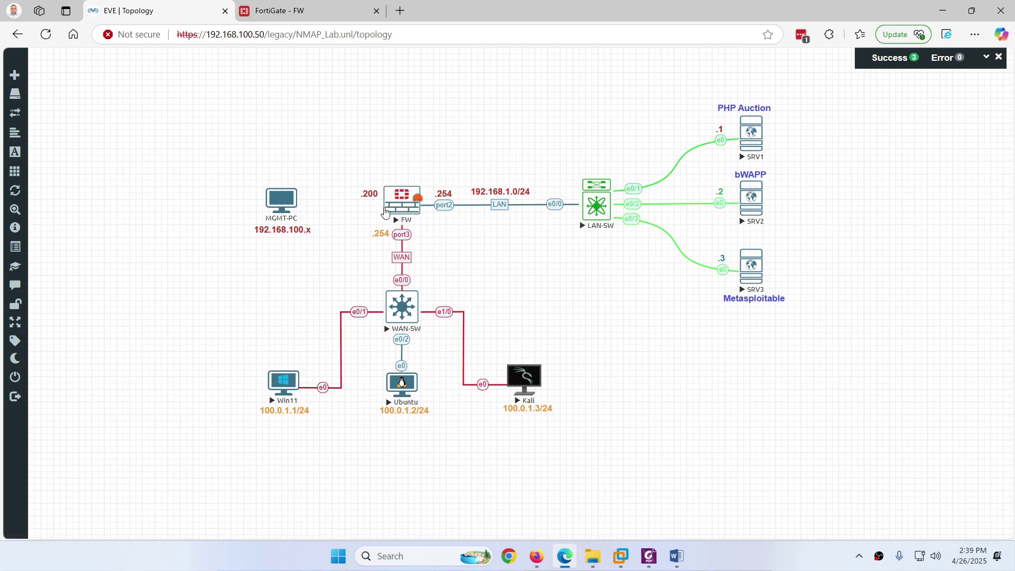
Open the FW node's console in SecureCRT while the node boots.
click(404, 224)
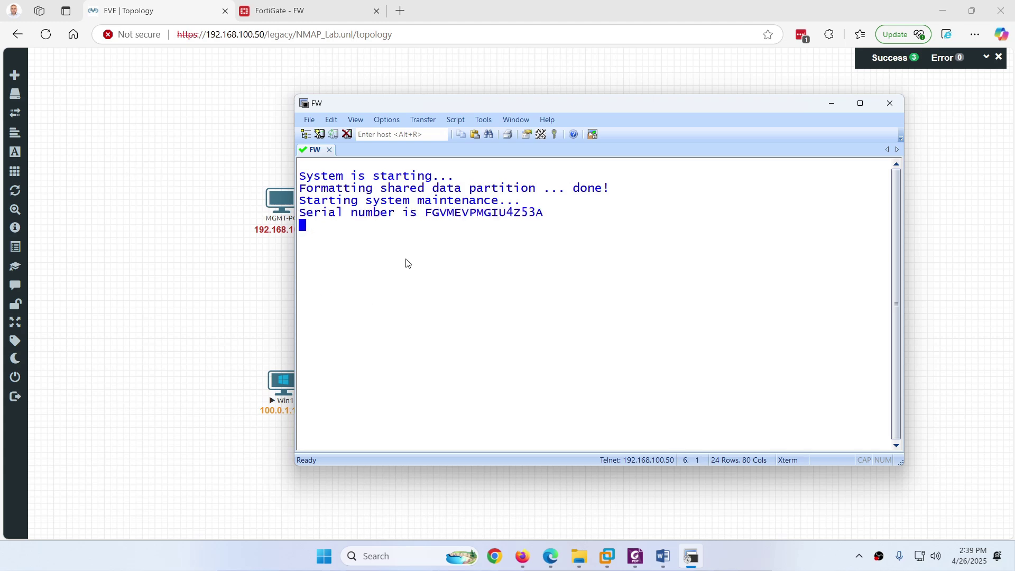
drag(445, 106, 442, 91)
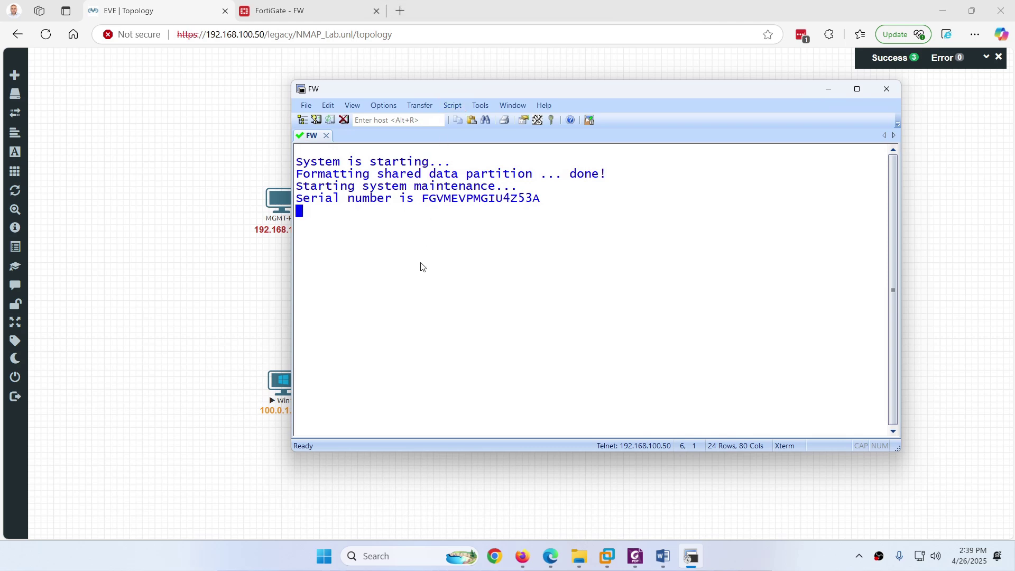
click(692, 557)
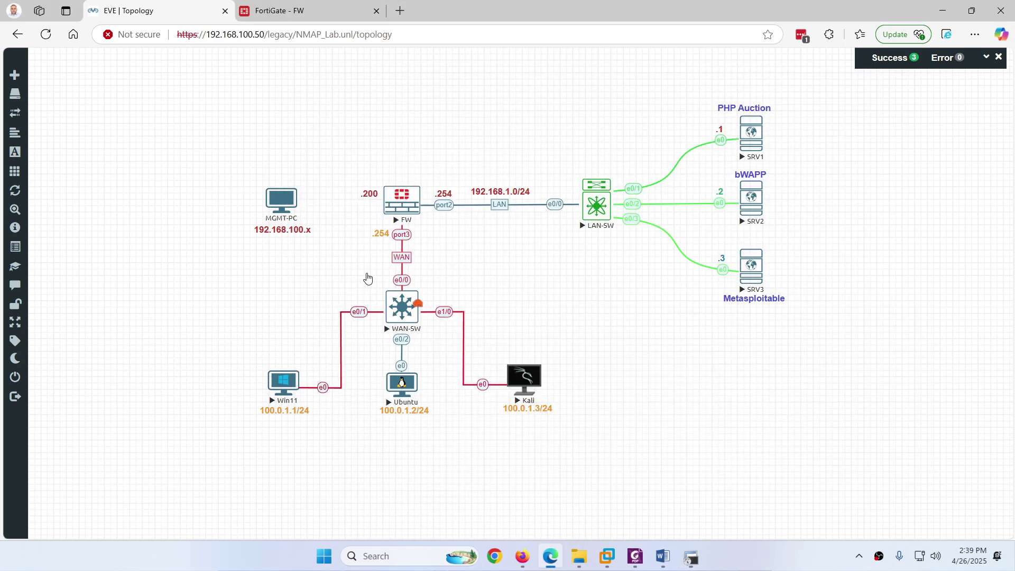
right_click(397, 208)
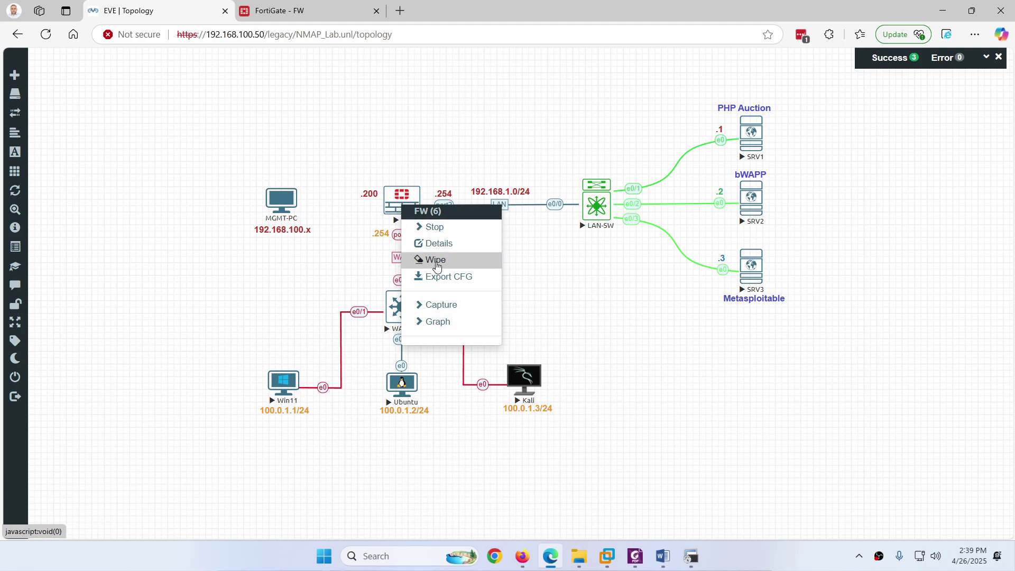
click(692, 556)
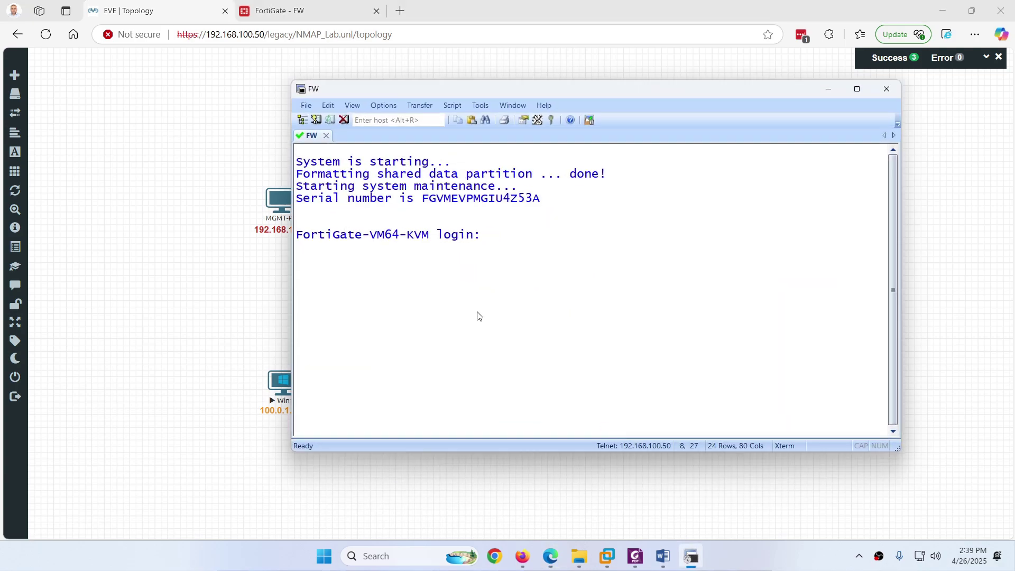
text(admin)
Log in as admin with a blank password, then enter and confirm a new password.
key(Return)
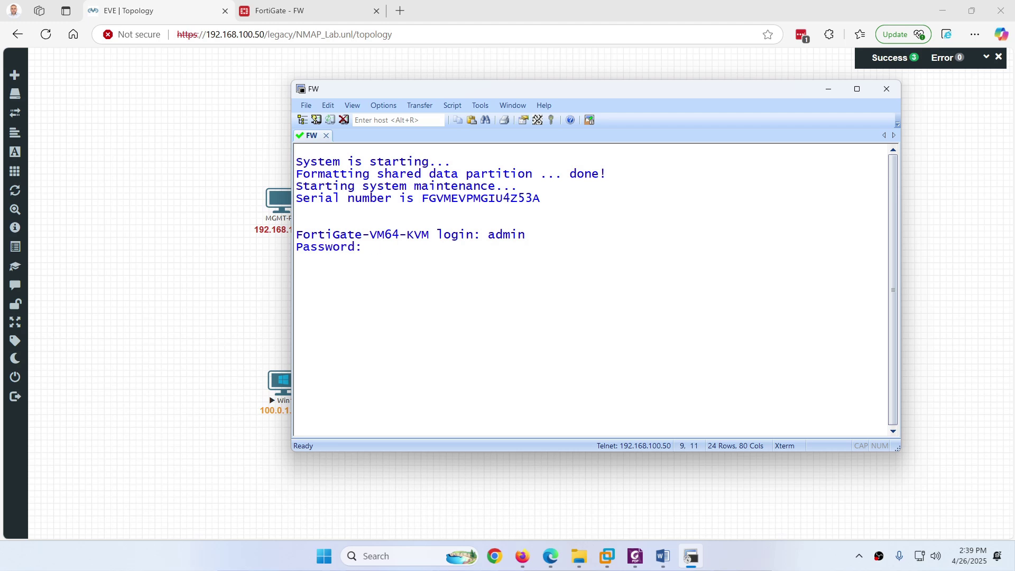
key(Return)
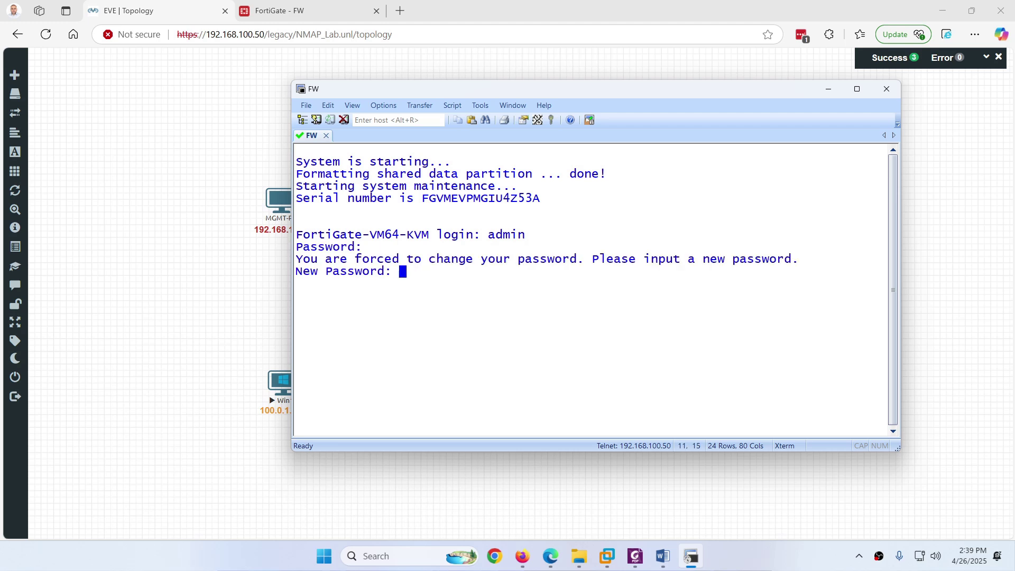
key(Return)
key(Return)
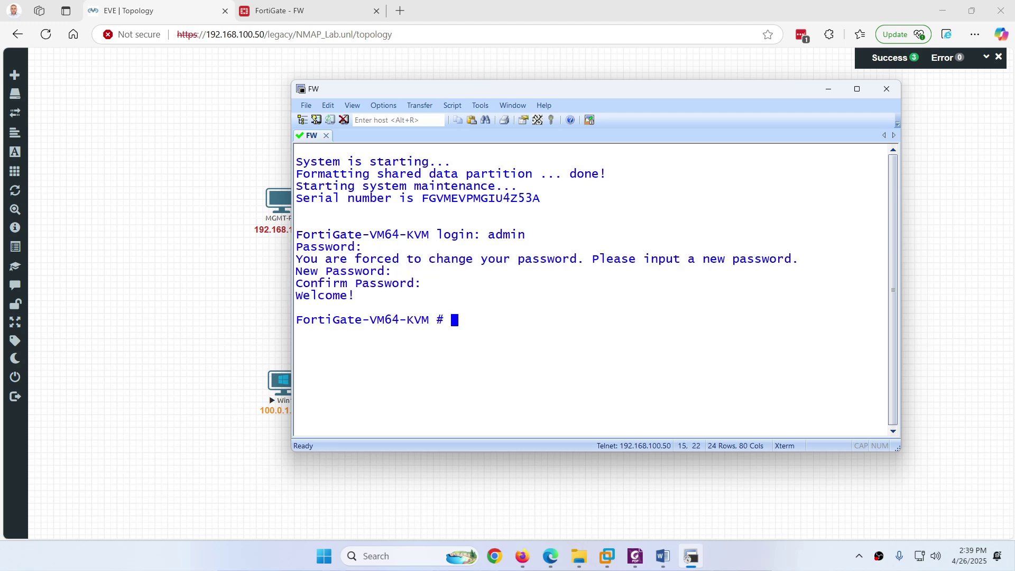
Run config system ntp, set ntpsync disable, and end to save.
key(ctrl+l)
key(Return)
text(co)
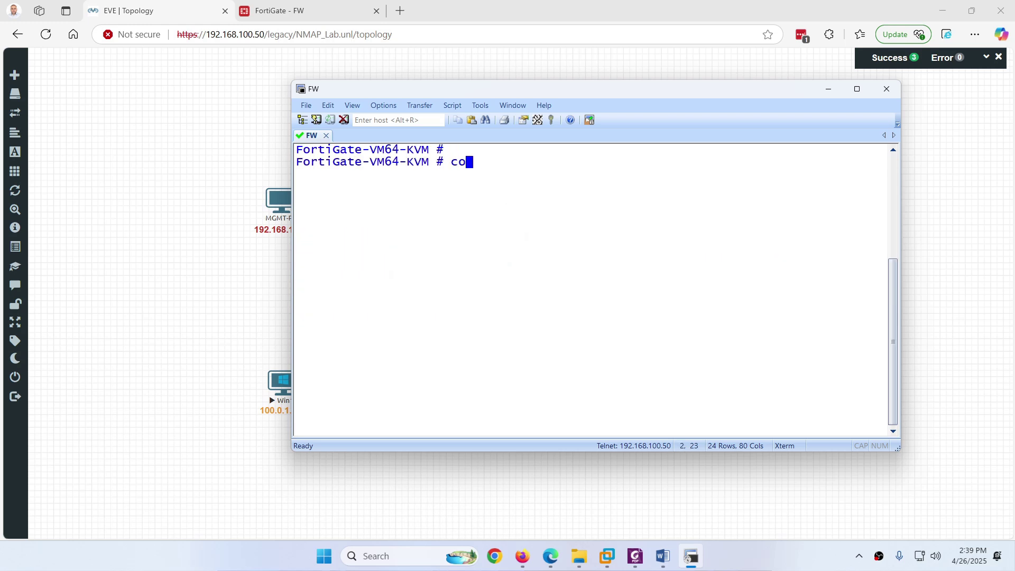
text(nfig )
text(nt)
key(BackSpace)
key(BackSpace)
key(BackSpace)
text(system nd-proxy)
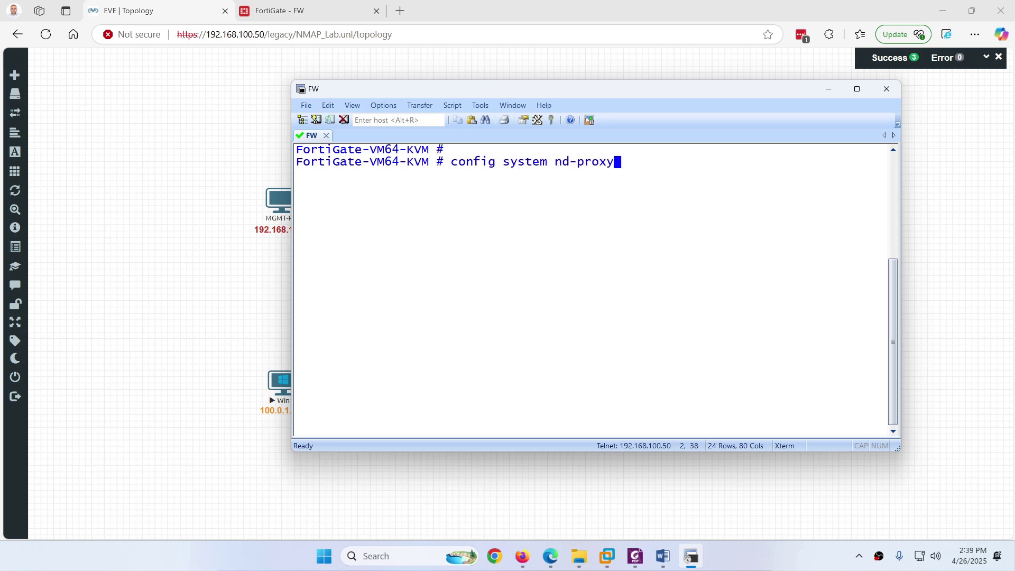
key(Tab)
key(Tab)
key(Tab)
key(Tab)
key(BackSpace)
key(BackSpace)
key(BackSpace)
text(ntp)
key(Return)
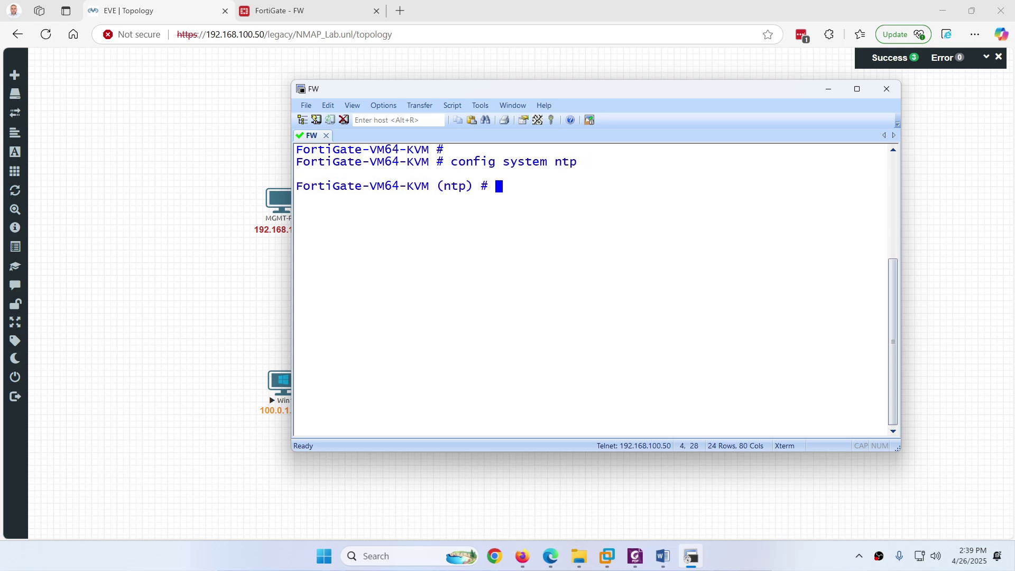
text(?)
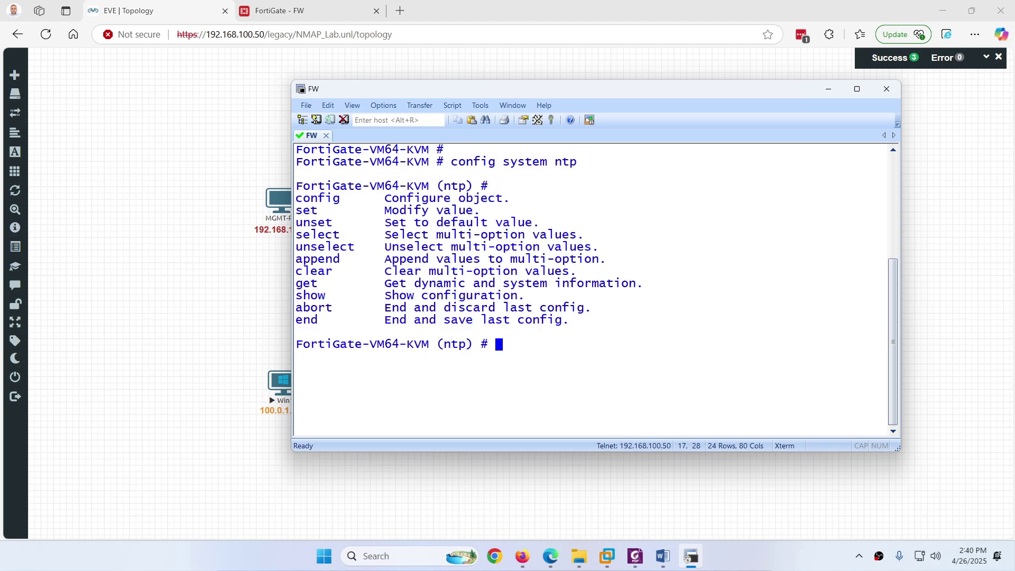
text(set ?)
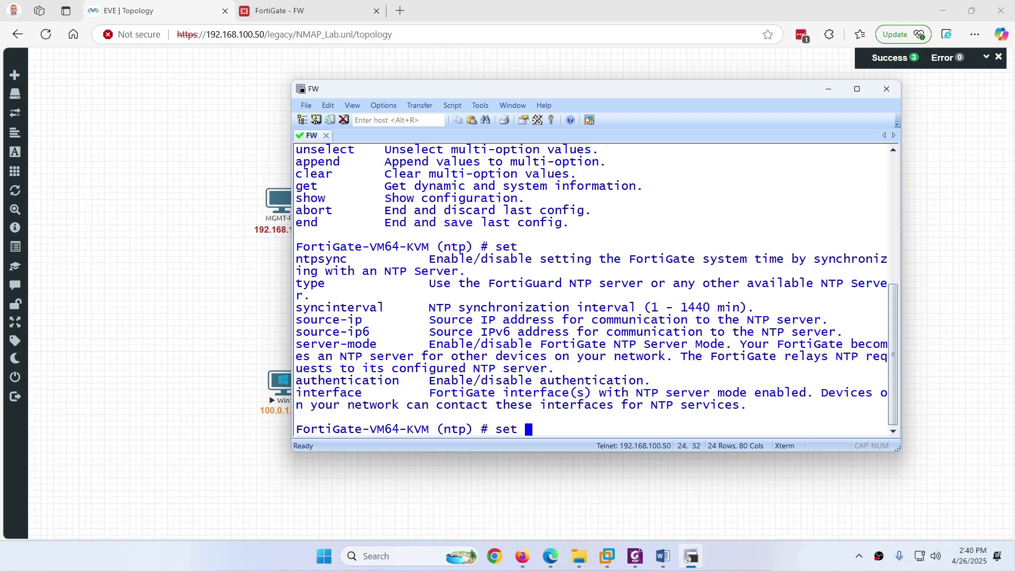
text(n)
text(tpsync )
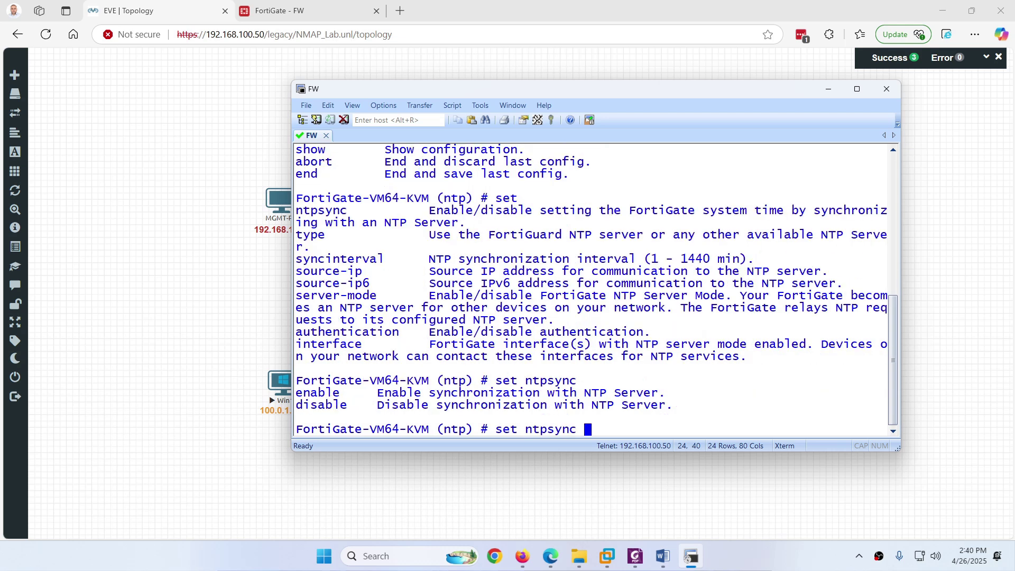
text(?disable)
key(Return)
text(en)
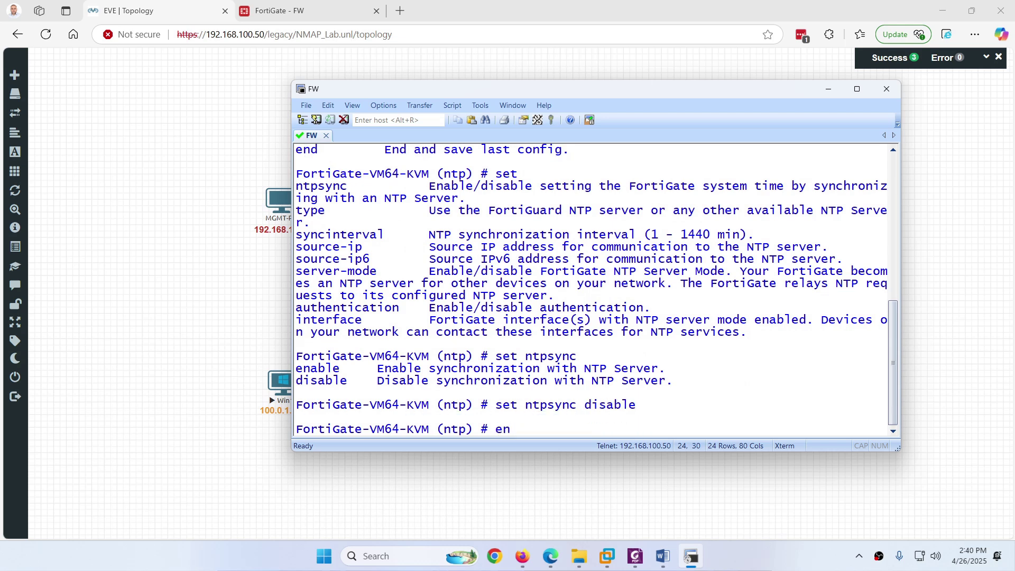
text(d)
key(Return)
key(Return)
key(Return)
key(Return)
key(Return)
key(Return)
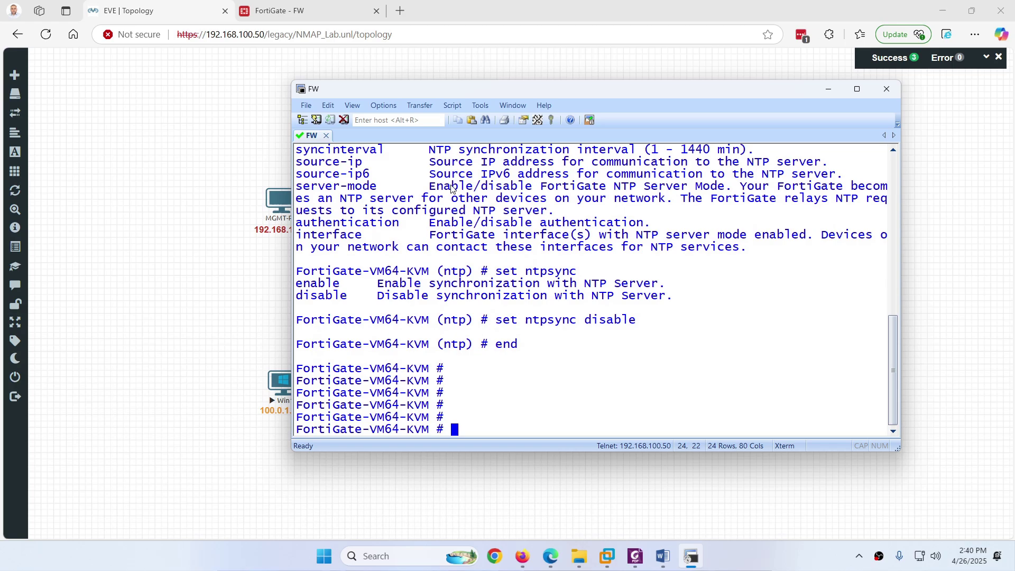
scroll(451, 187, up, 4)
scroll(476, 214, up, 5)
scroll(493, 233, up, 1)
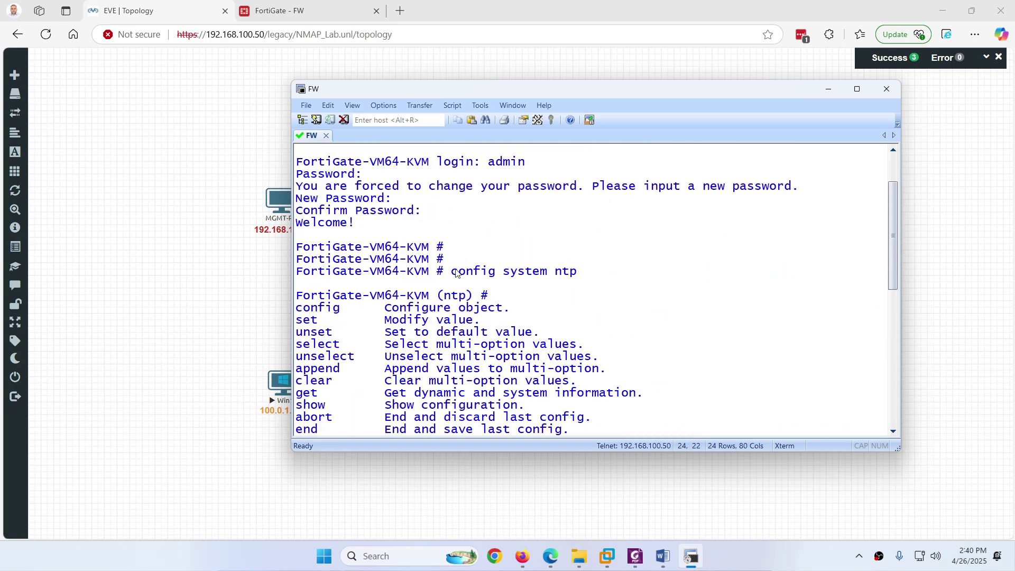
drag(452, 271, 578, 274)
scroll(566, 281, down, 4)
scroll(526, 296, down, 6)
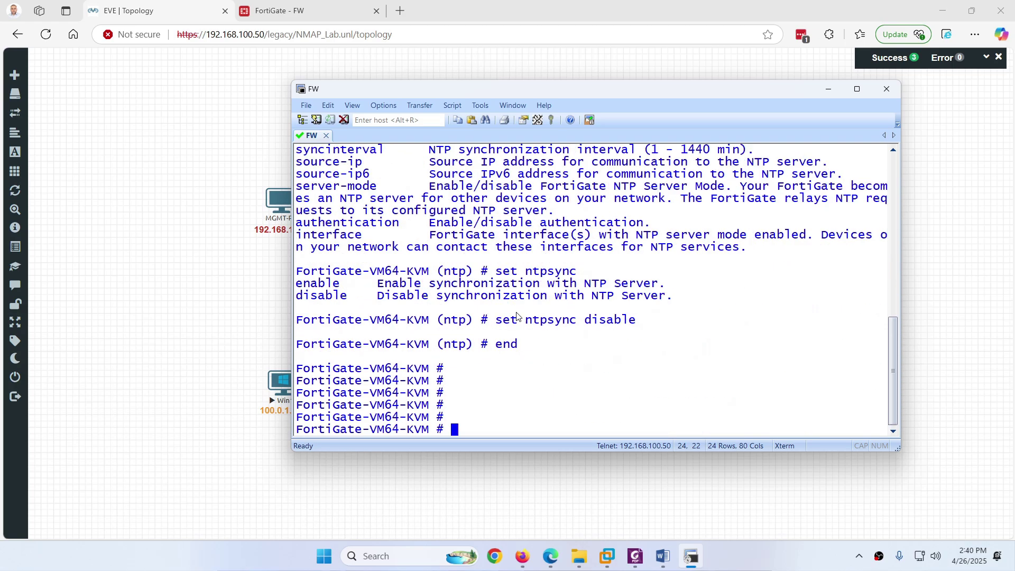
Set hostname FW again under config system global and end, restoring the FW # prompt.
drag(496, 322, 628, 329)
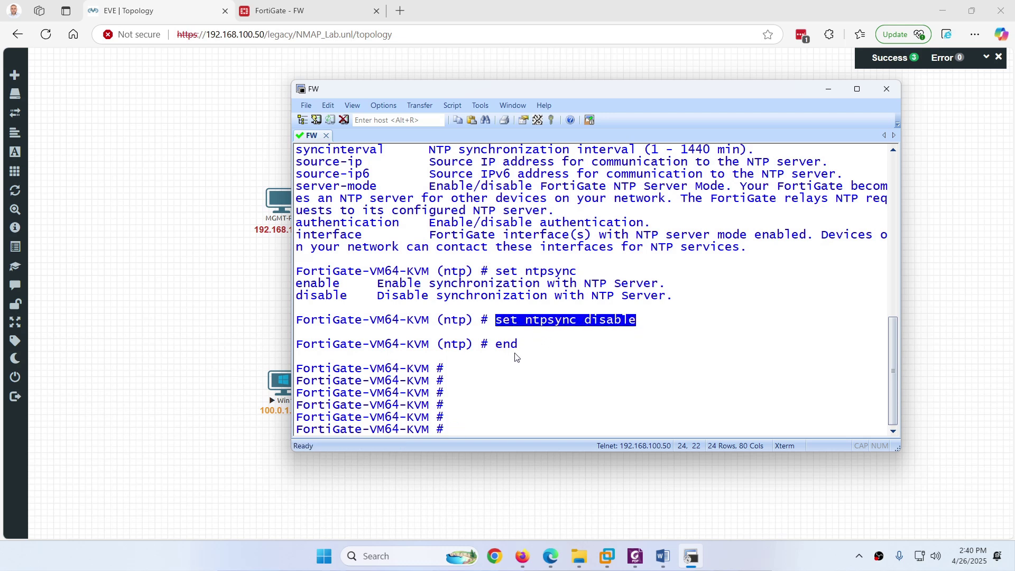
key(ctrl+l)
key(Return)
text(con)
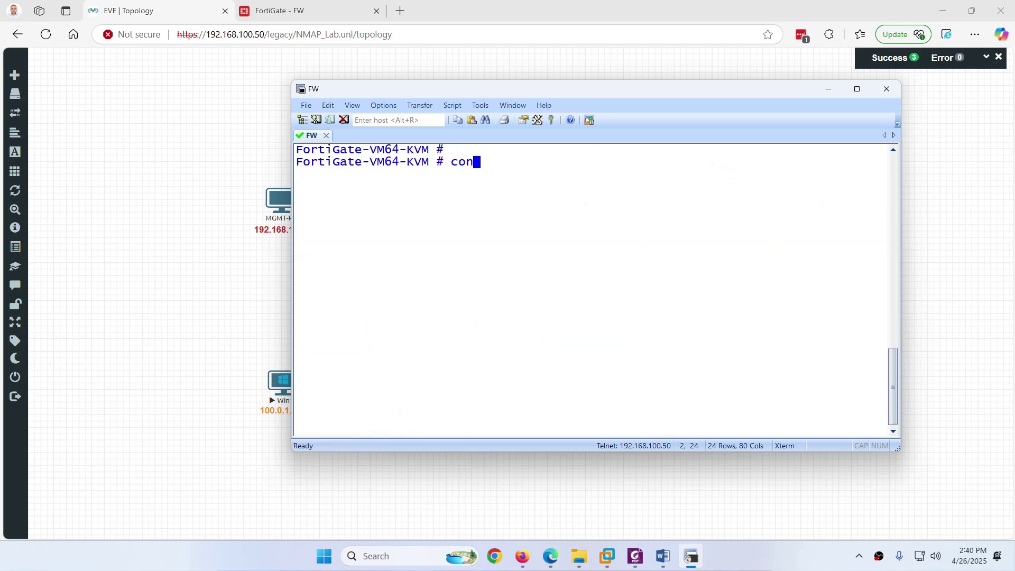
text(fig )
text(system )
text(g)
key(Tab)
key(Tab)
key(Tab)
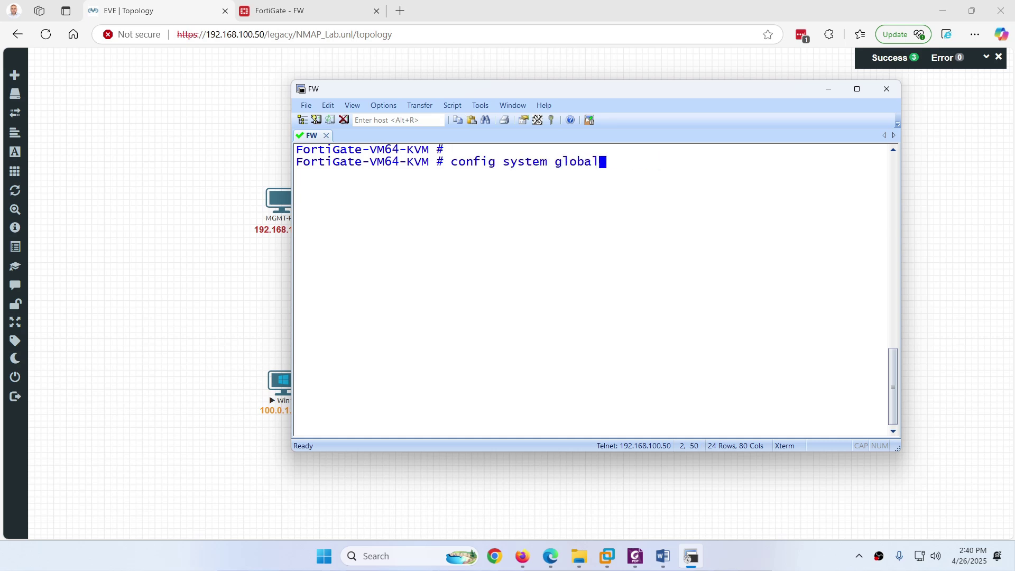
key(Return)
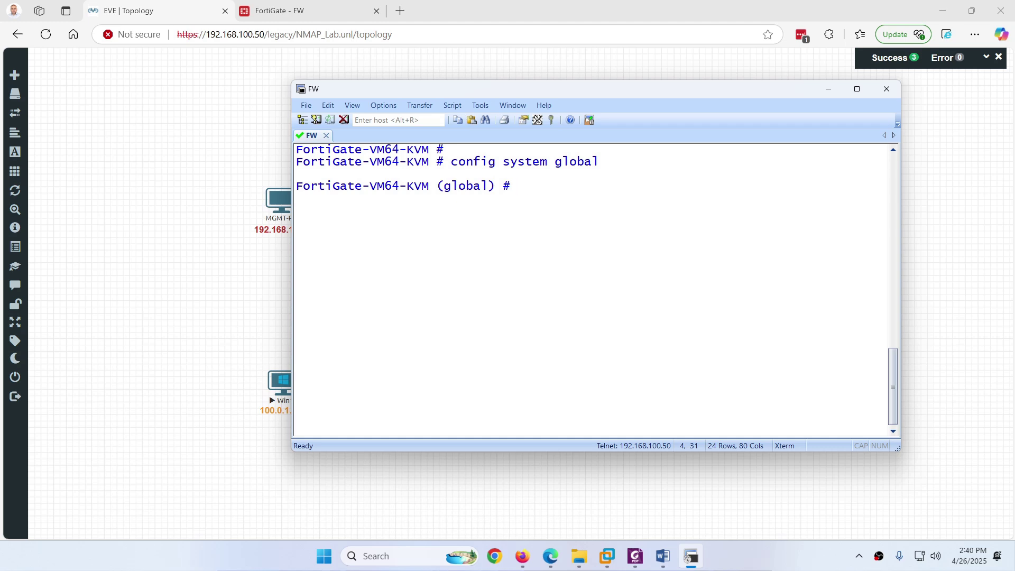
text(set hostn)
text(ame FW)
key(Return)
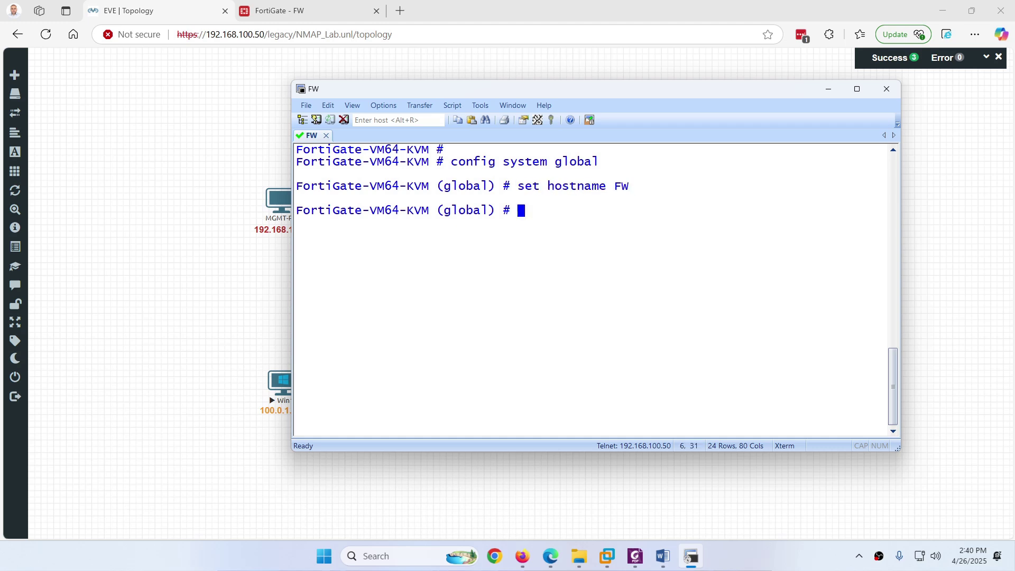
text(end)
key(Return)
Enter config system interface and start editing port1.
key(ctrl+l)
key(Return)
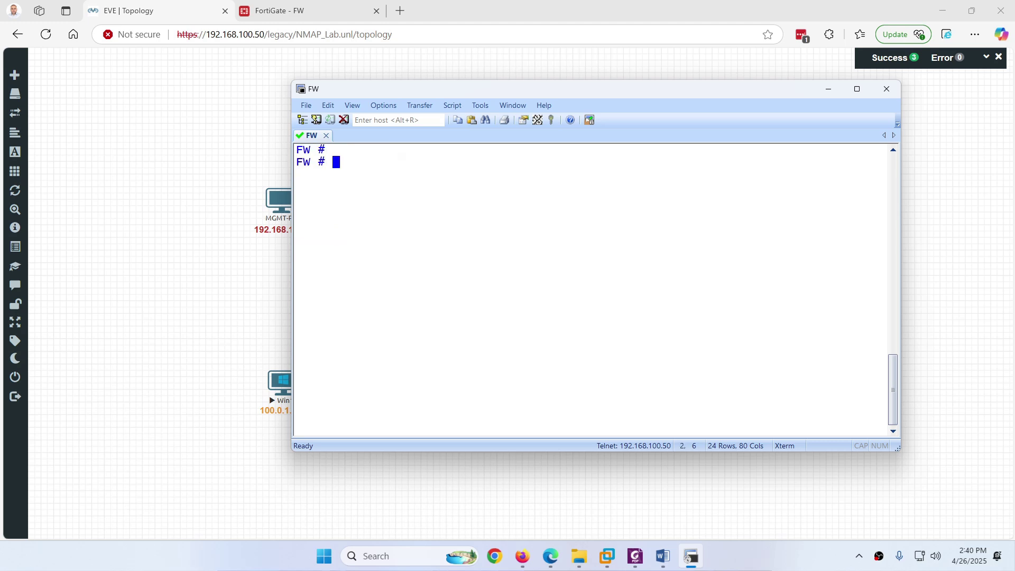
text(config system i)
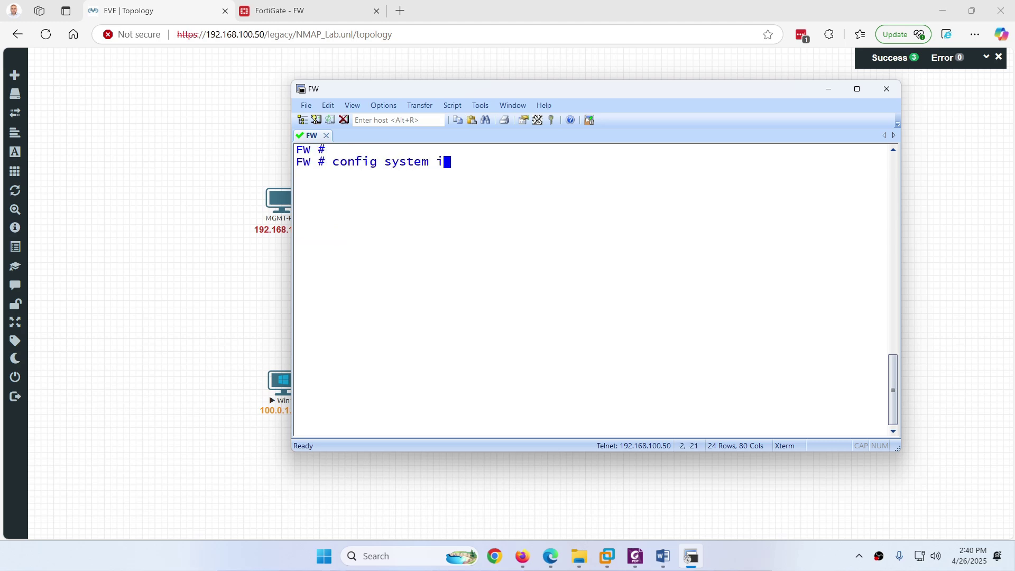
text(nterface)
key(Return)
text(edit )
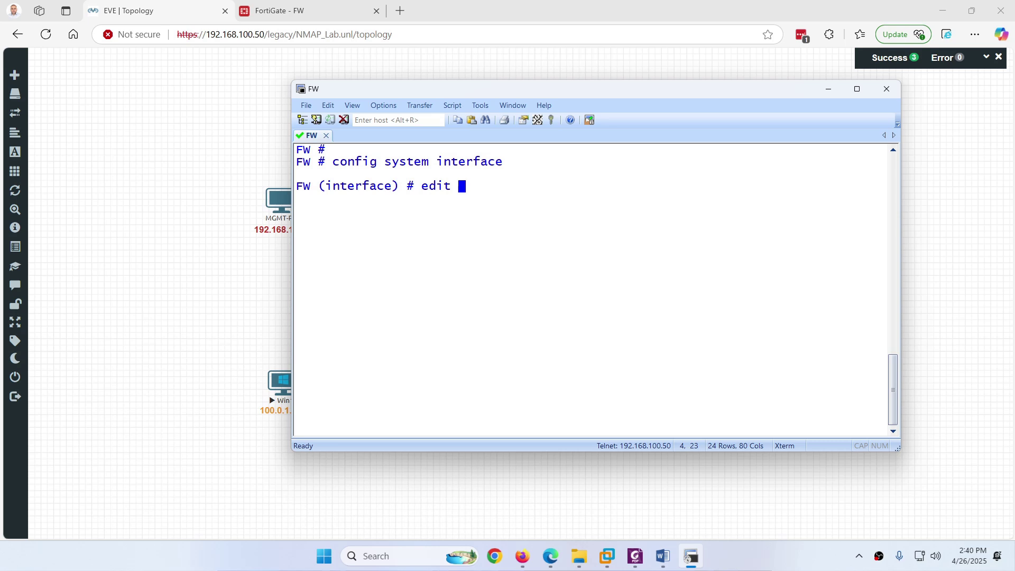
text(port1)
key(Return)
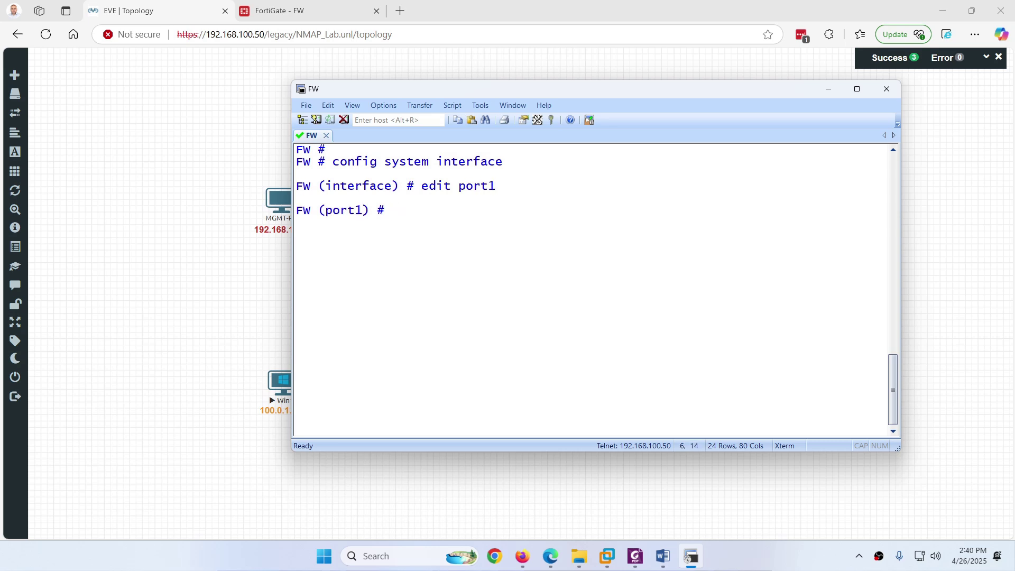
text(set allowaccess https )
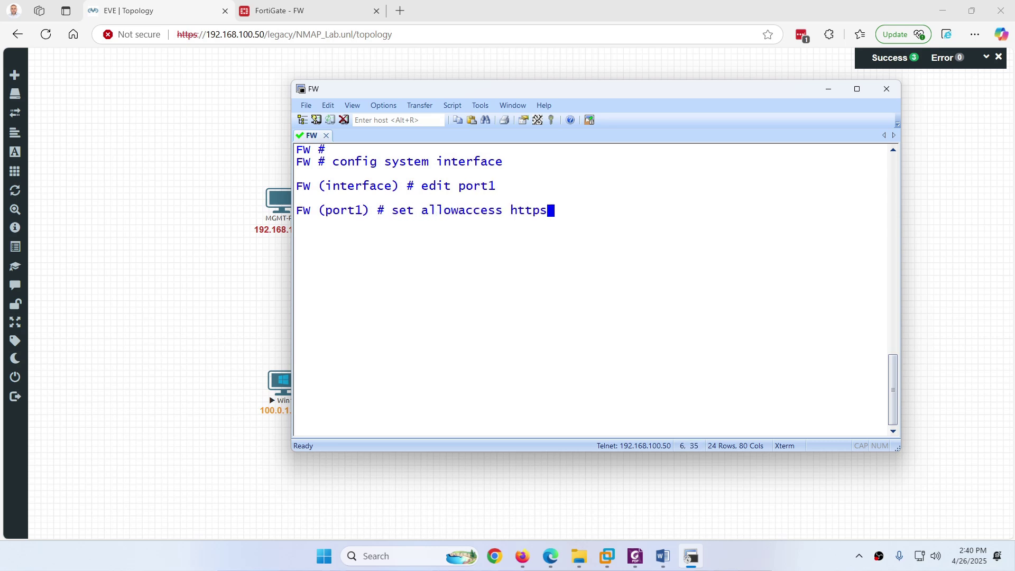
text(http p)
text(ing ssh)
Give port1 access https http ping ssh, static mode and IP 192.168.100.200/24, then end.
key(Return)
text(set )
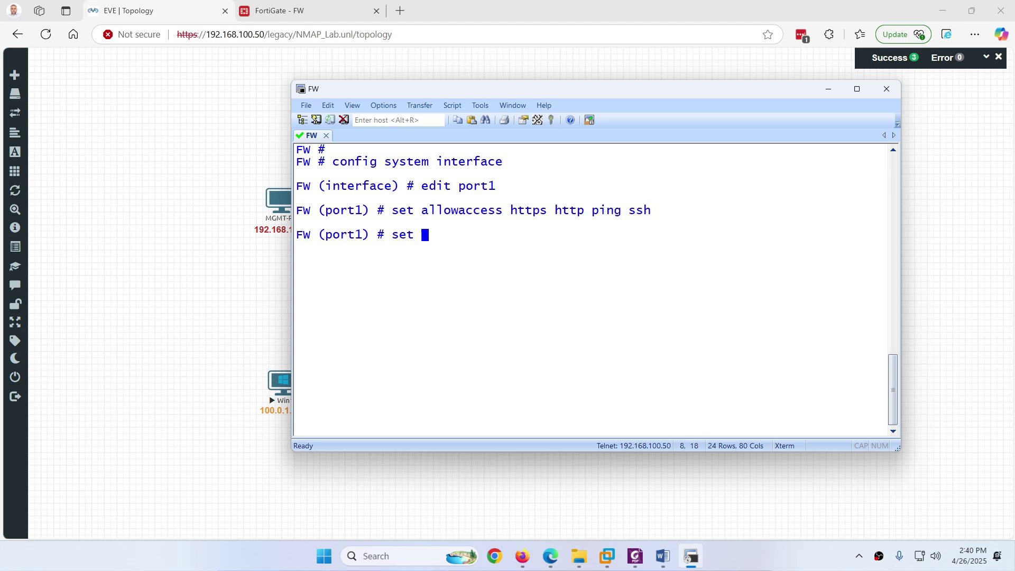
text(i)
text(ode static)
key(Return)
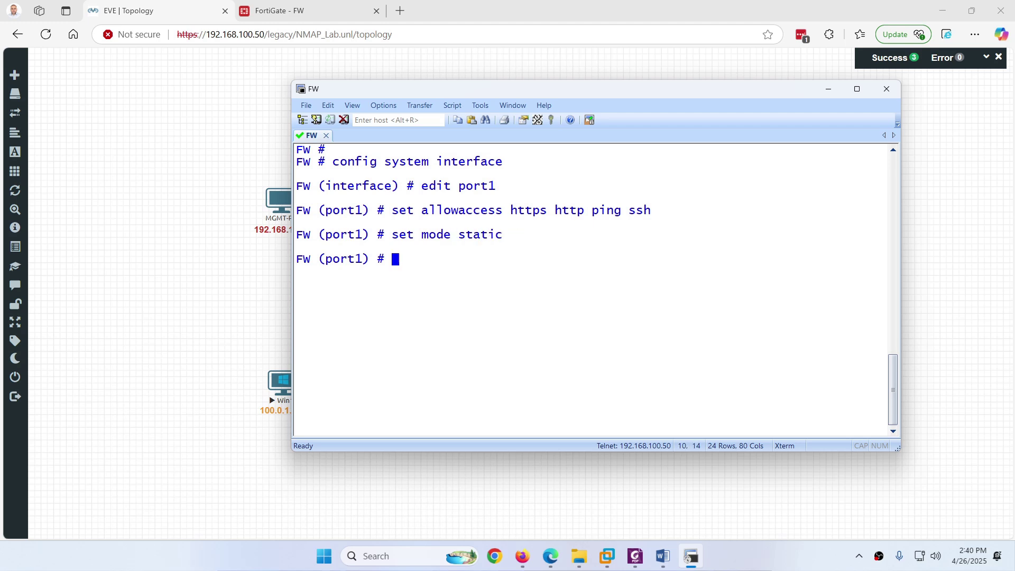
text(set)
text( ip 192.1)
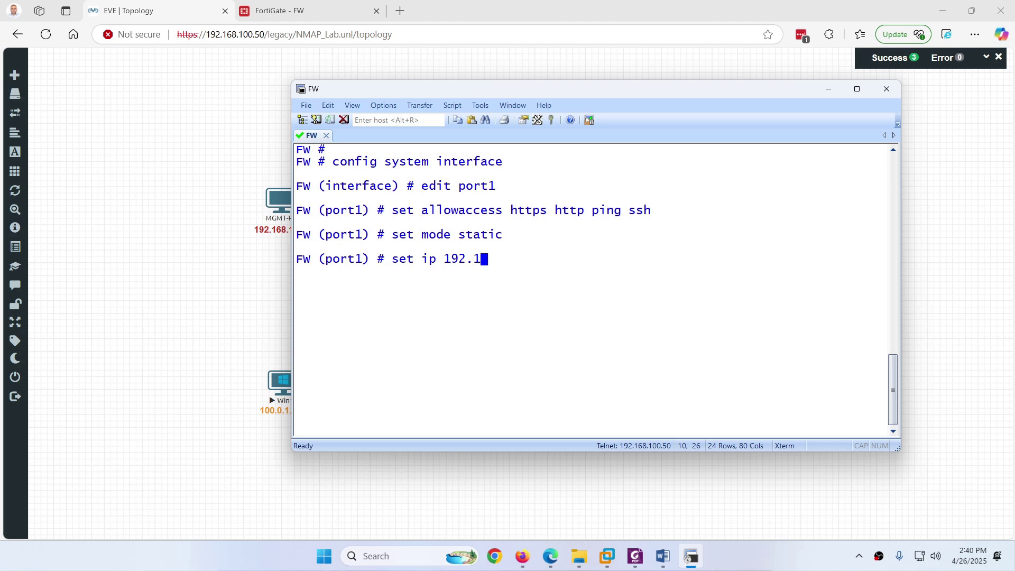
text(68.1.00)
key(BackSpace)
text(00.20)
text(0/24)
key(Return)
text(e)
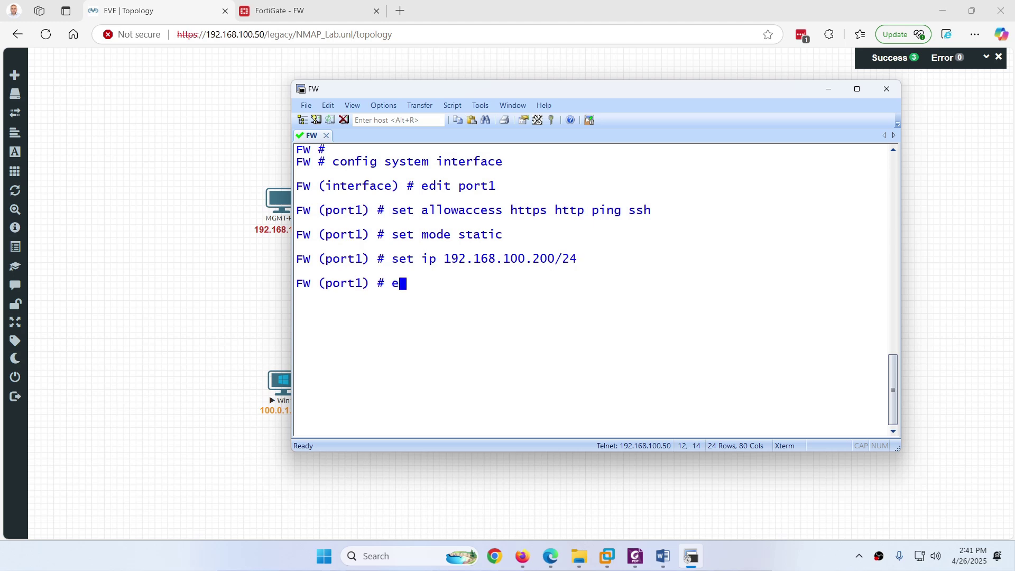
text(nd)
key(Return)
Disconnect the console session and link MGMT-PC to FW's port1 in EVE-NG.
click(886, 89)
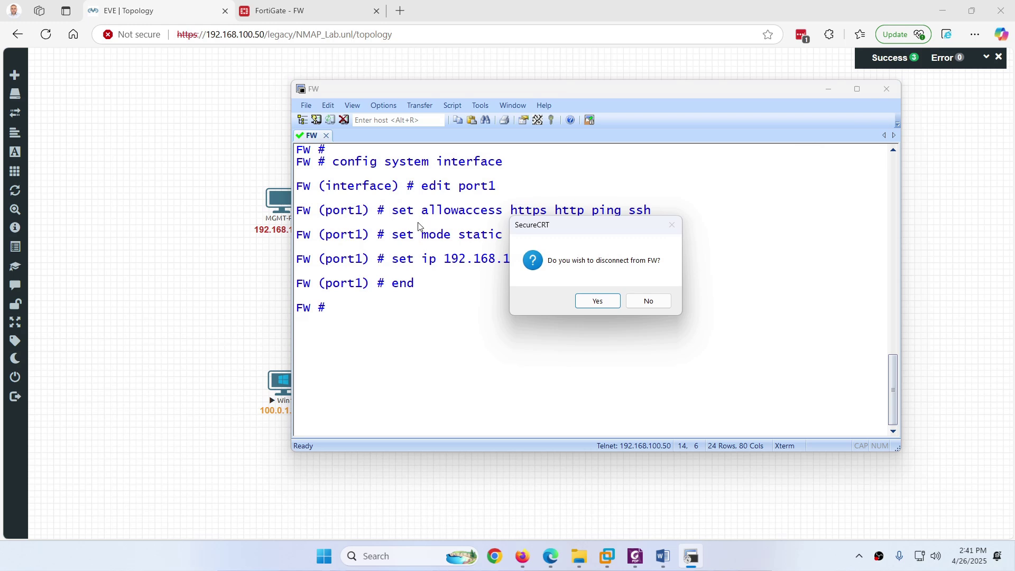
click(596, 301)
click(362, 245)
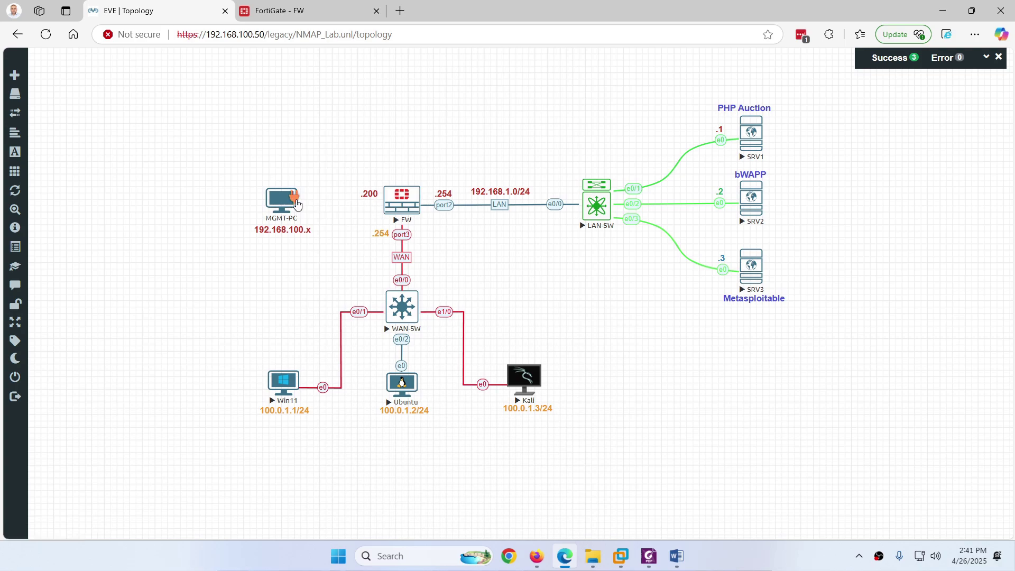
mouse_move(295, 199)
mouse_down()
mouse_move(360, 210)
mouse_move(402, 201)
mouse_up()
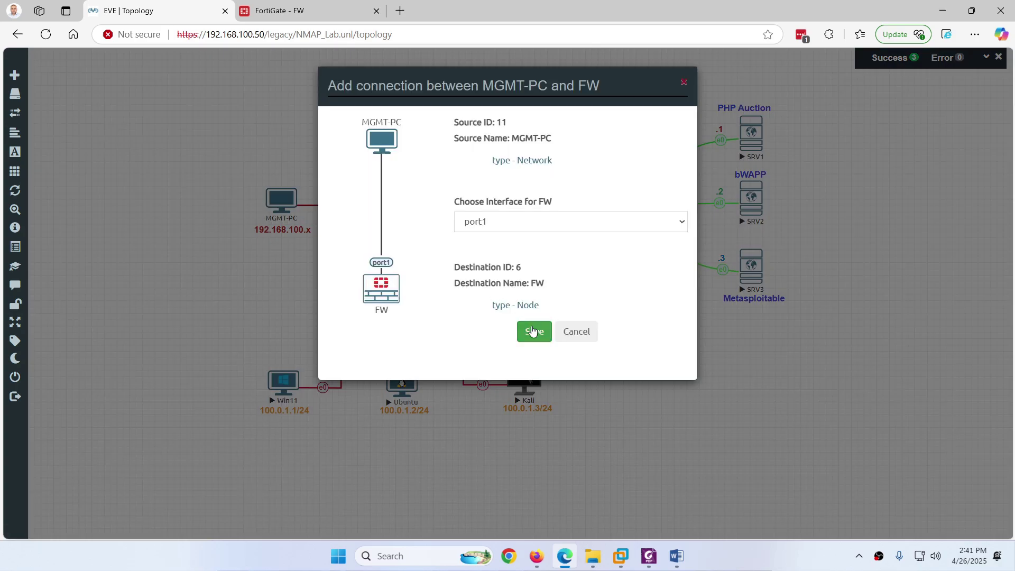
click(533, 332)
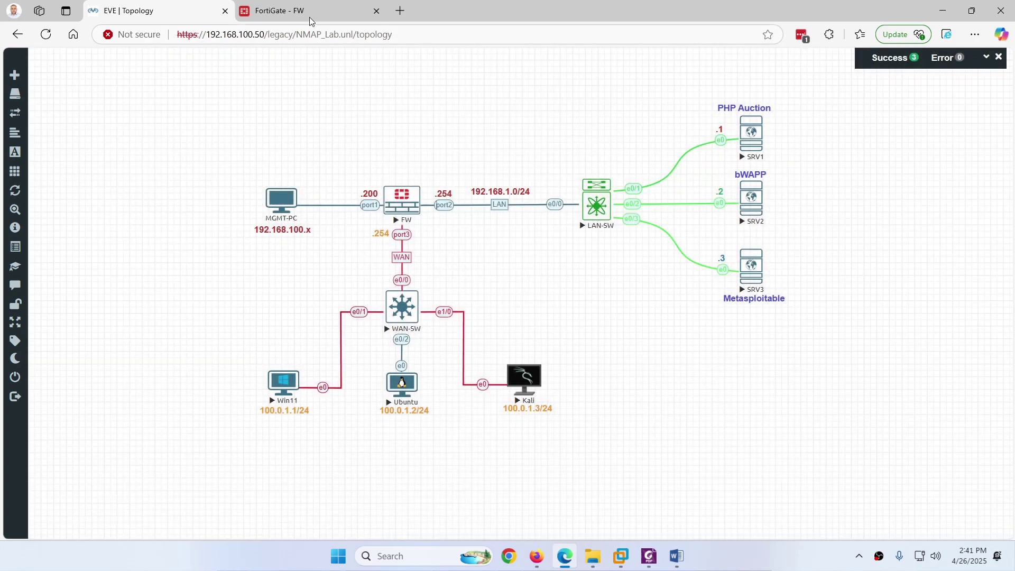
Reload the firewall page, log in as admin, decline password saving, and begin setup.
click(299, 12)
click(45, 34)
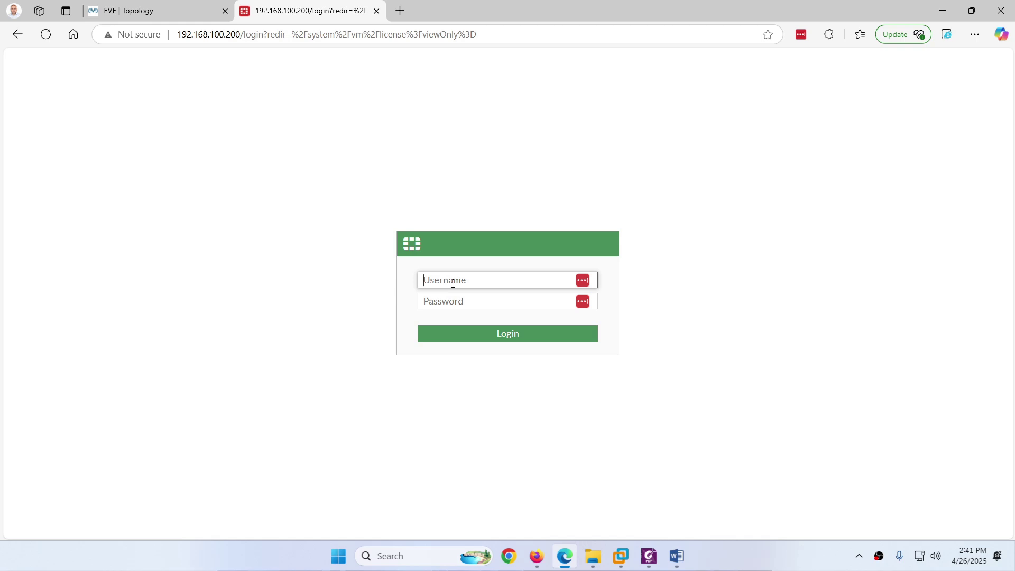
key(Tab)
key(Return)
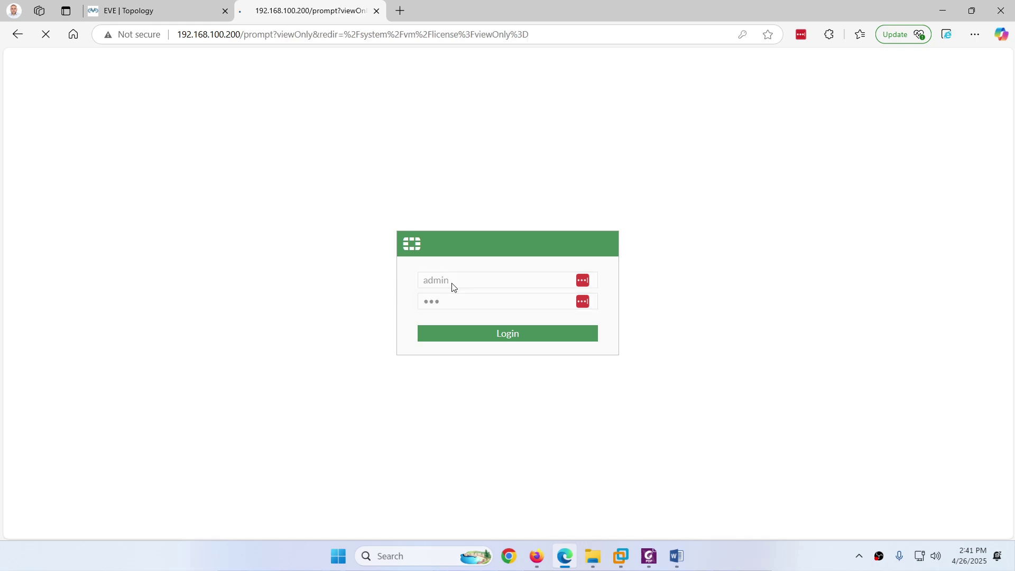
click(888, 159)
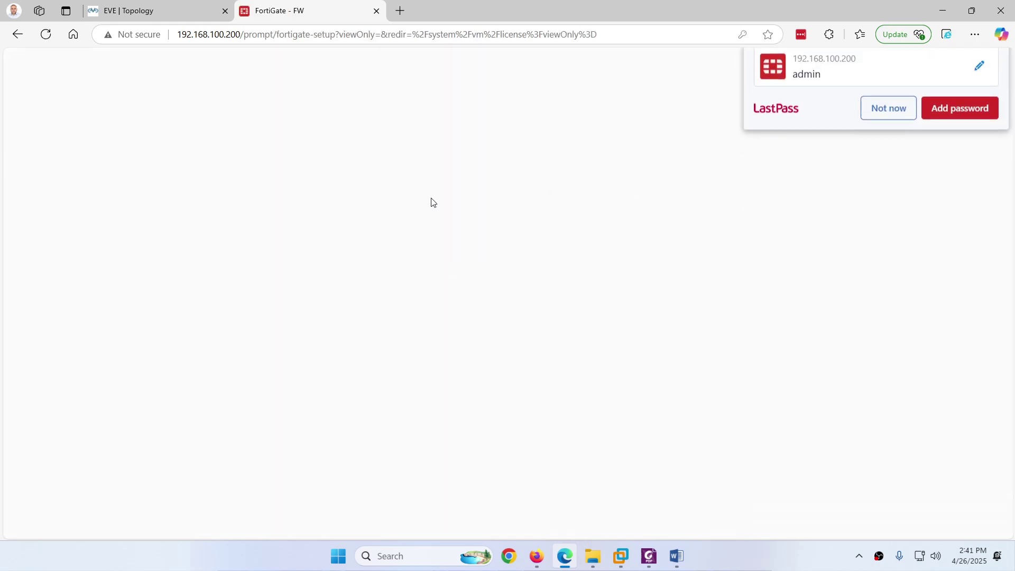
click(465, 367)
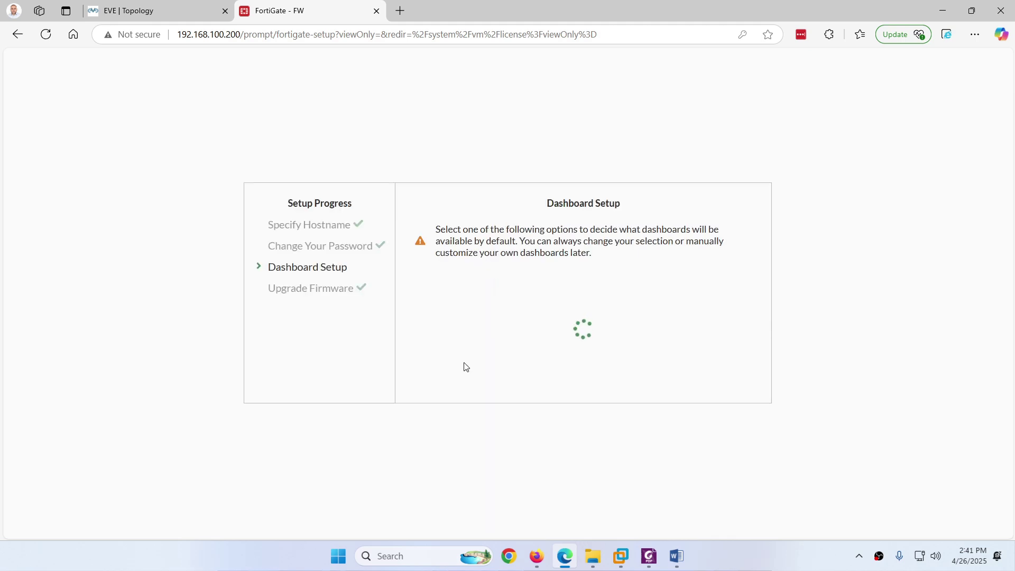
Accept the default dashboard, suppress the FortiOS release overview, and skip the license upload.
click(521, 384)
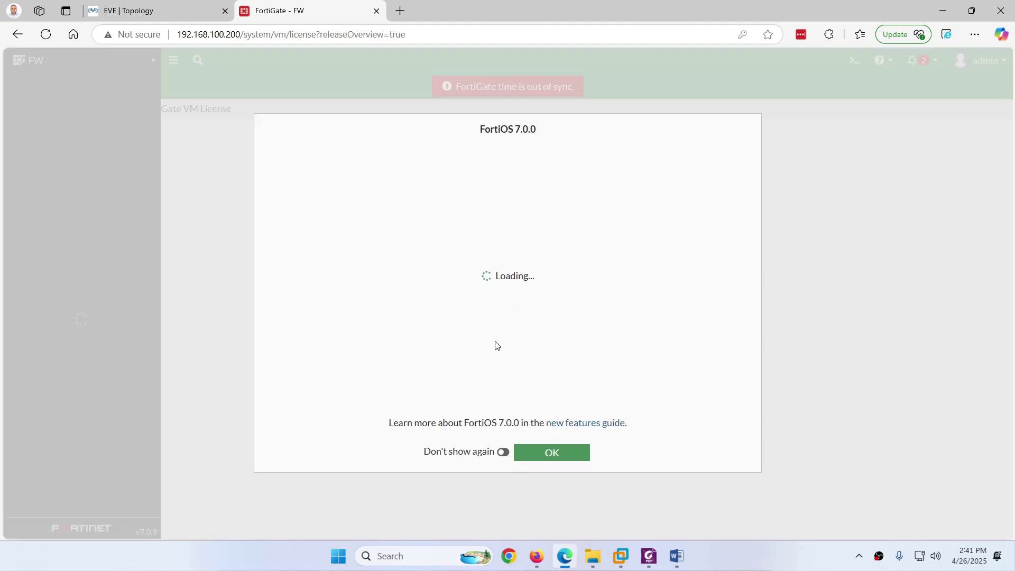
click(504, 451)
click(549, 453)
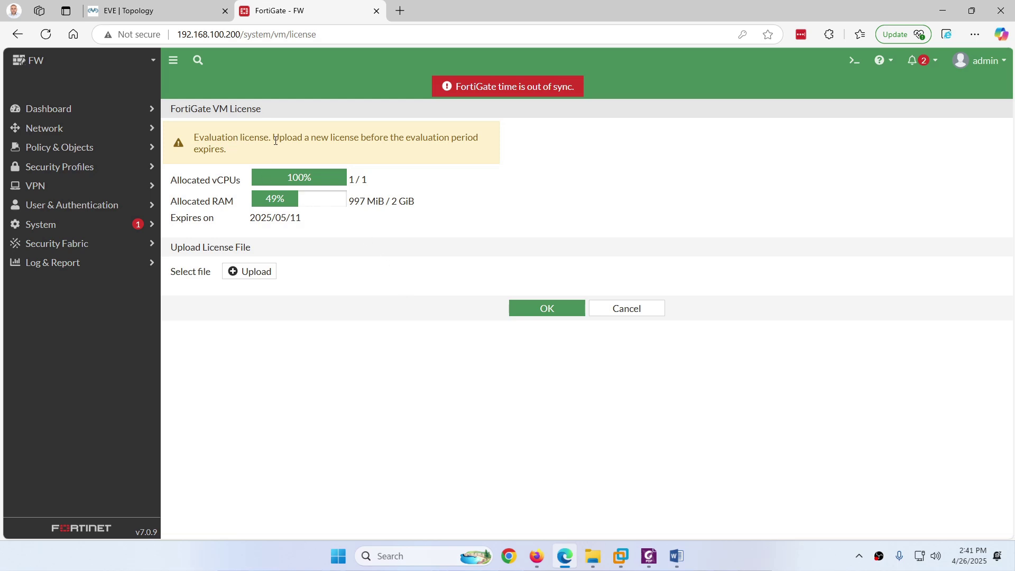
click(623, 314)
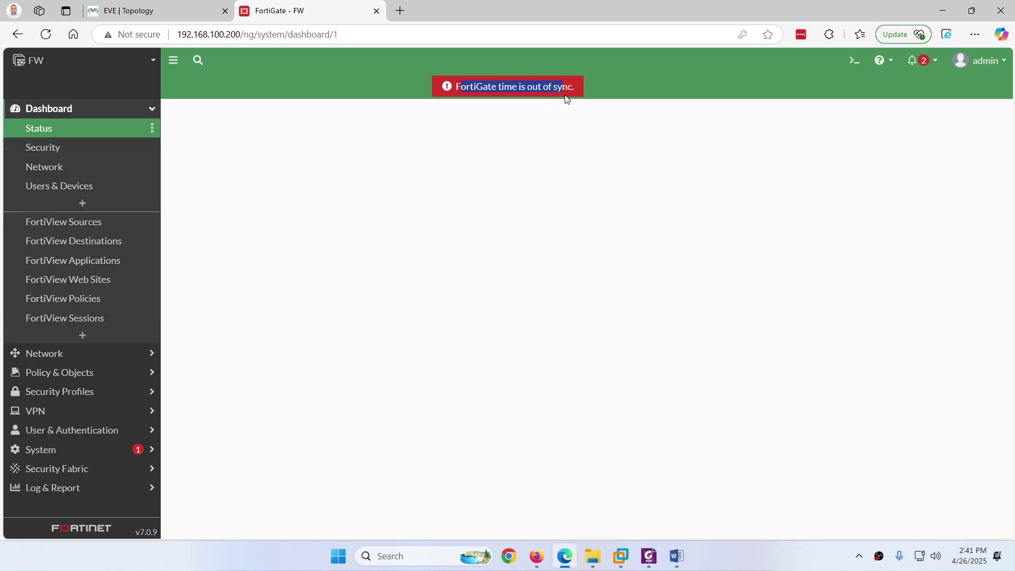
Check the Status dashboard showing hostname FW, then open and close the admin menu.
drag(537, 94, 566, 99)
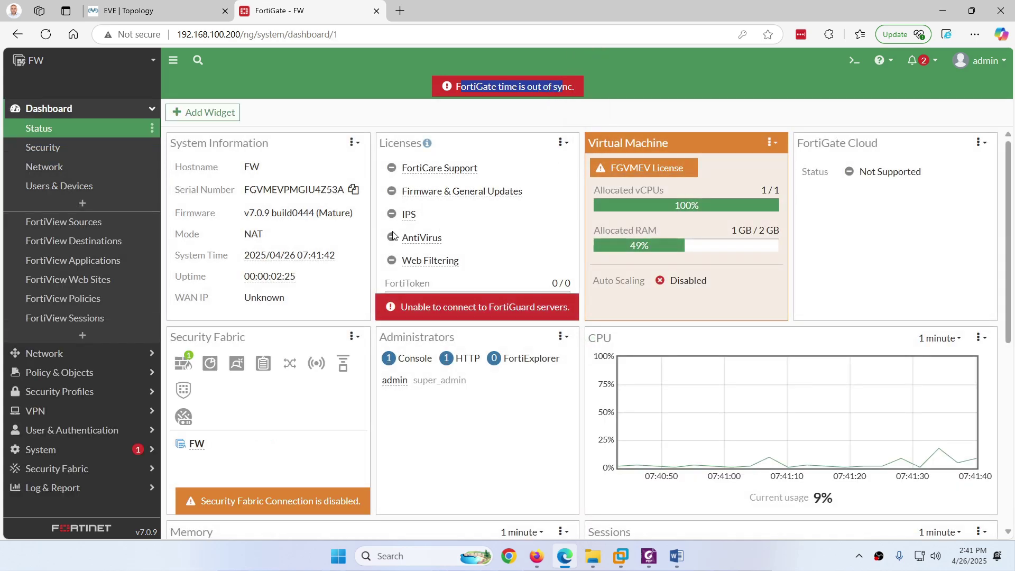
click(982, 61)
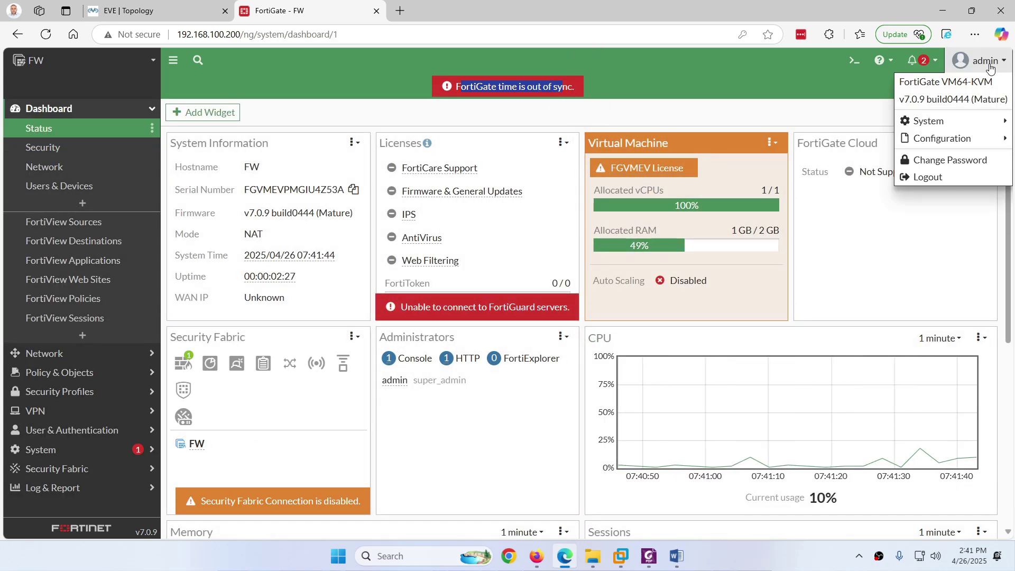
click(616, 88)
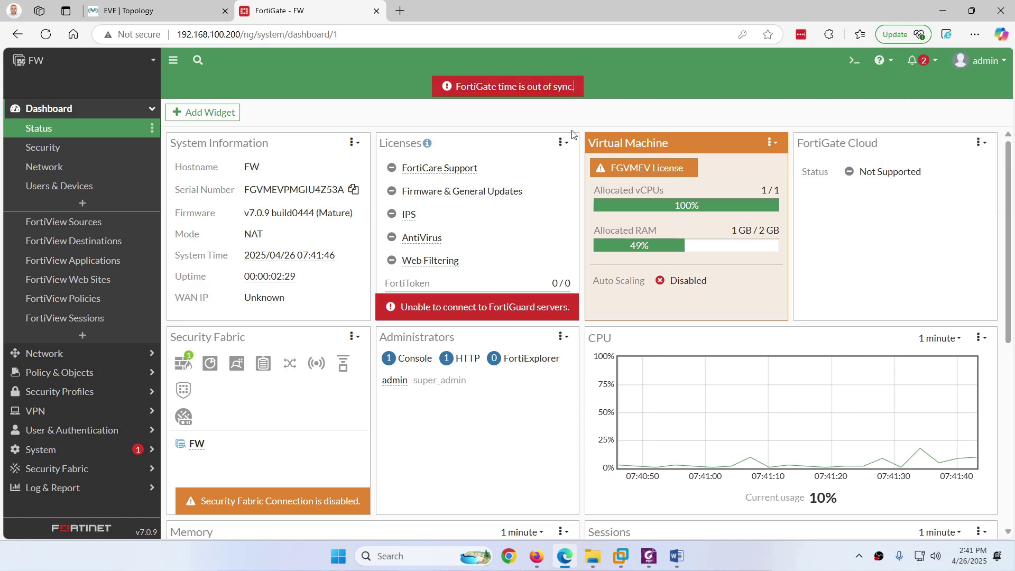